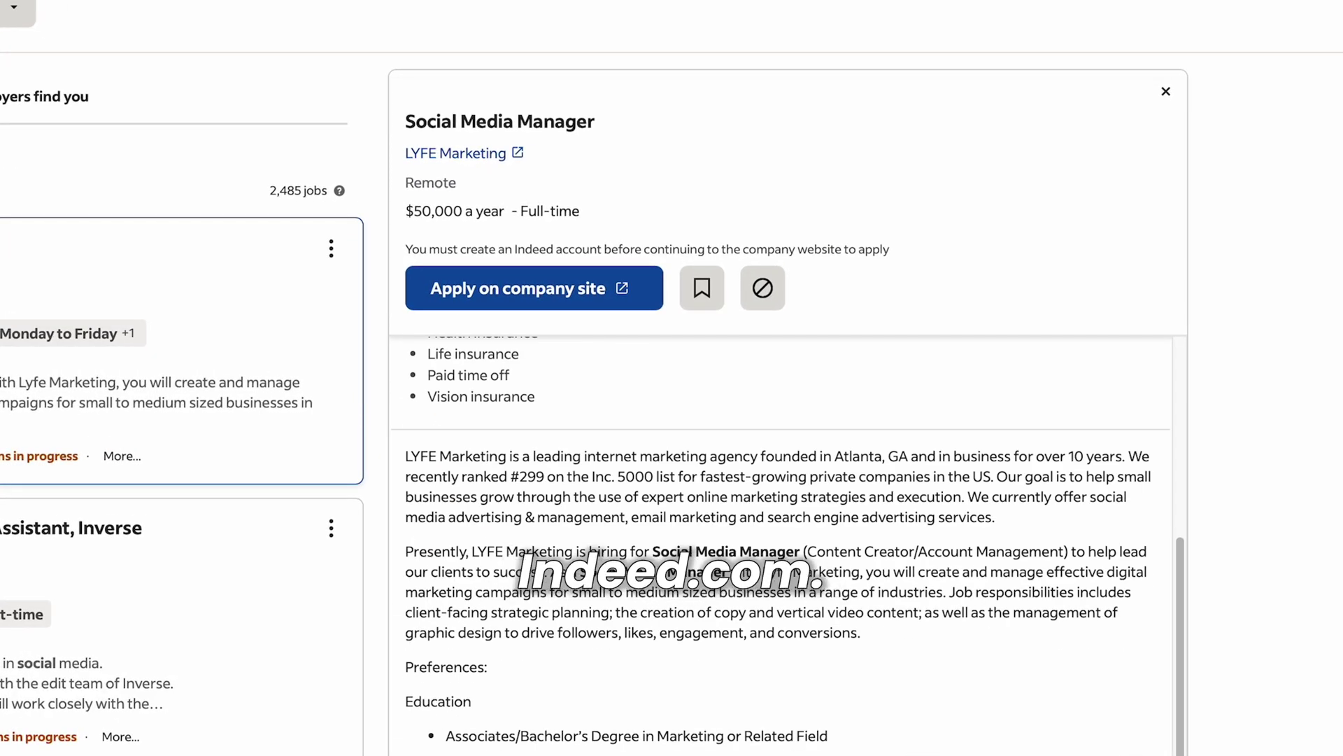
{"action": "scroll", "coordinate": [787, 545], "scroll_direction": "down", "scroll_amount": 5}
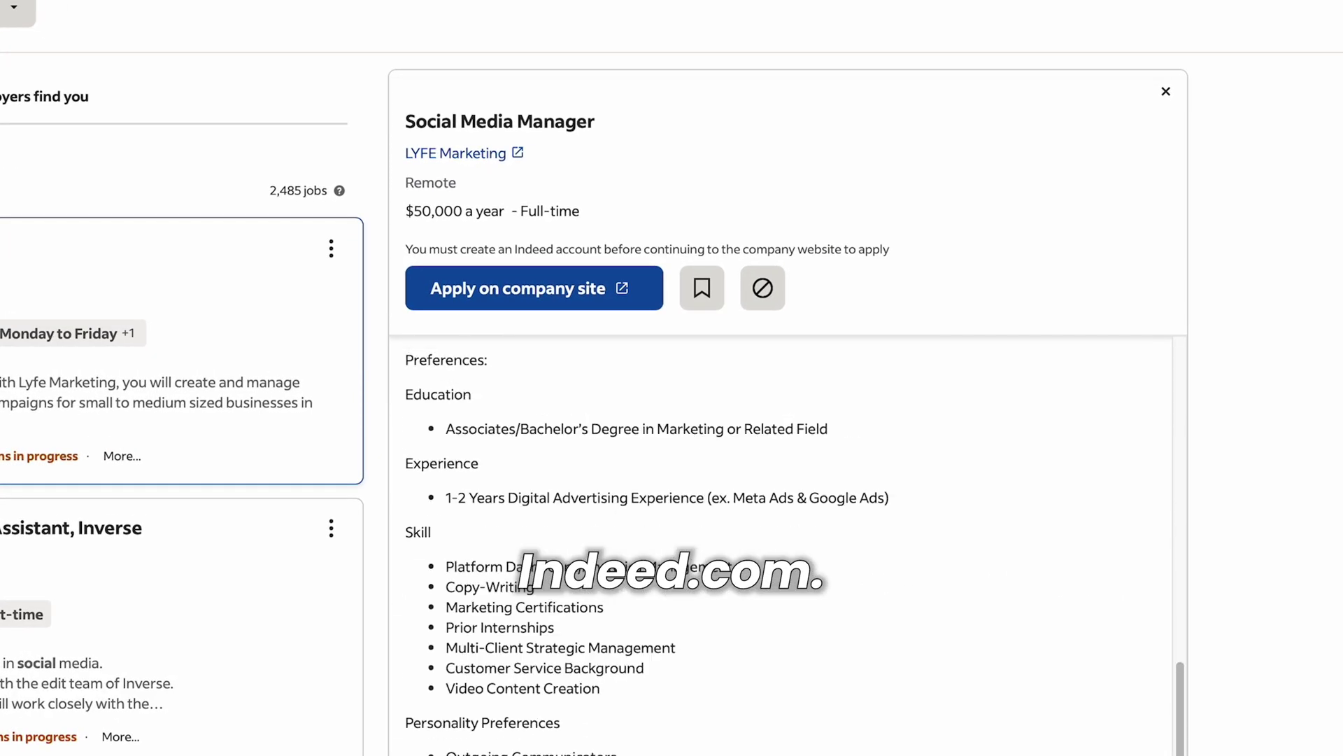
{"action": "scroll", "coordinate": [865, 455], "scroll_direction": "down", "scroll_amount": 3}
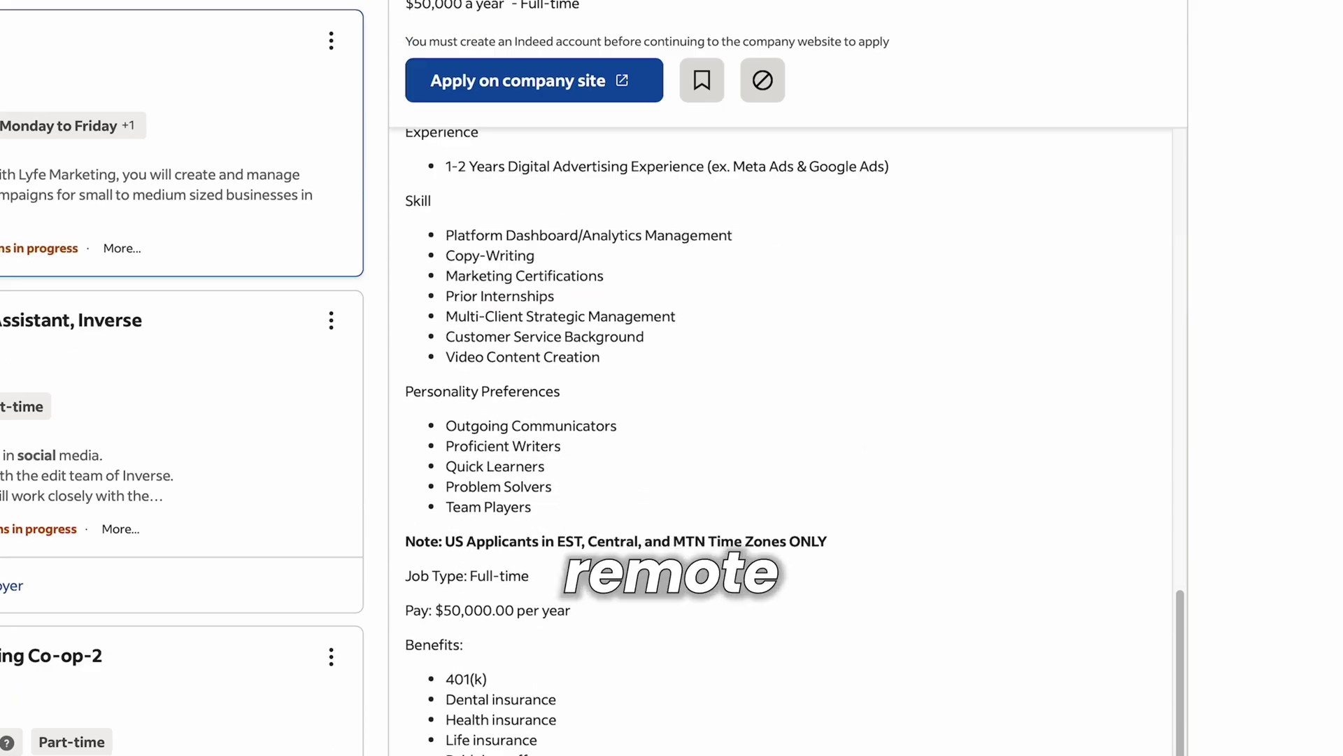
{"action": "scroll", "coordinate": [787, 420], "scroll_direction": "up", "scroll_amount": 5}
{"action": "scroll", "coordinate": [787, 419], "scroll_direction": "up", "scroll_amount": 5}
{"action": "scroll", "coordinate": [788, 421], "scroll_direction": "up", "scroll_amount": 3}
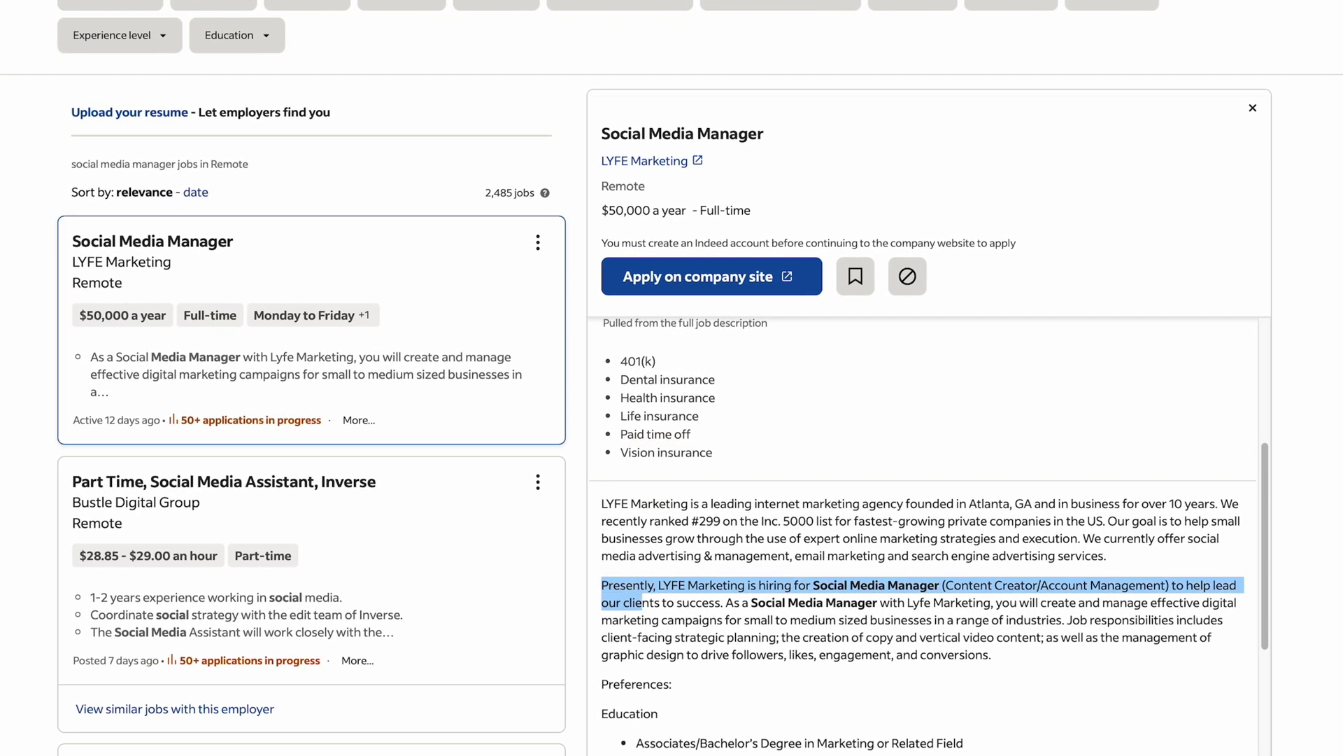
Highlight the 'Presently, LYFE Marketing is hiring…' paragraph in the Indeed listing
{"action": "left_click_drag", "start_coordinate": [602, 585], "coordinate": [949, 654]}
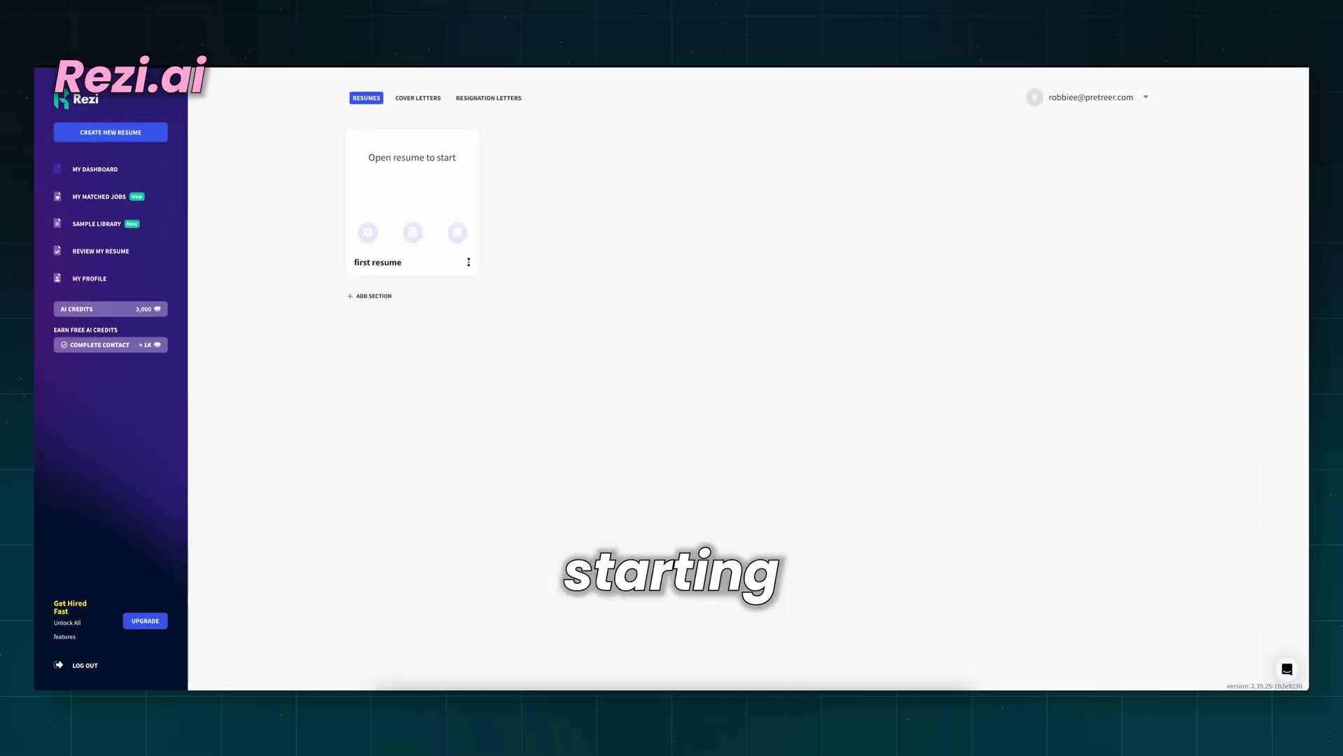
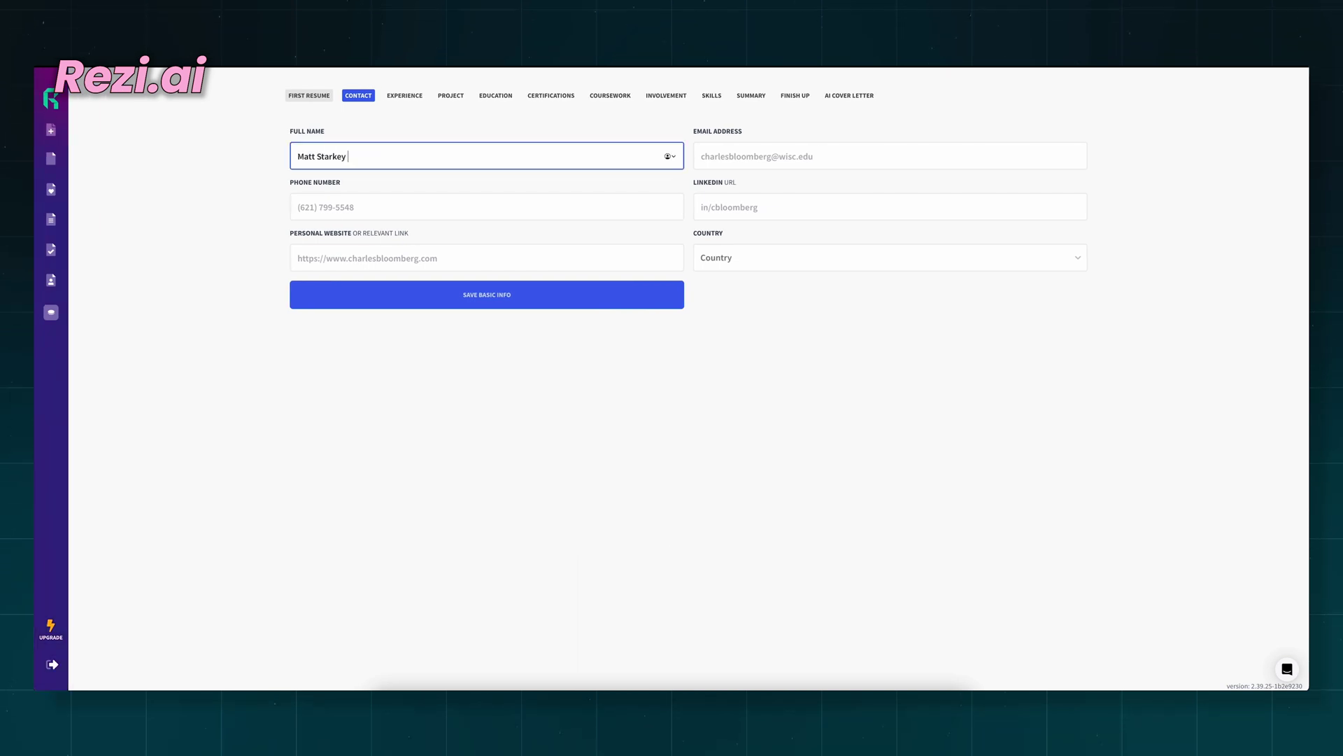
Move from the name field to the phone number field in Rezi's contact form
{"action": "key", "text": "Tab"}
{"action": "type", "text": "ma"}
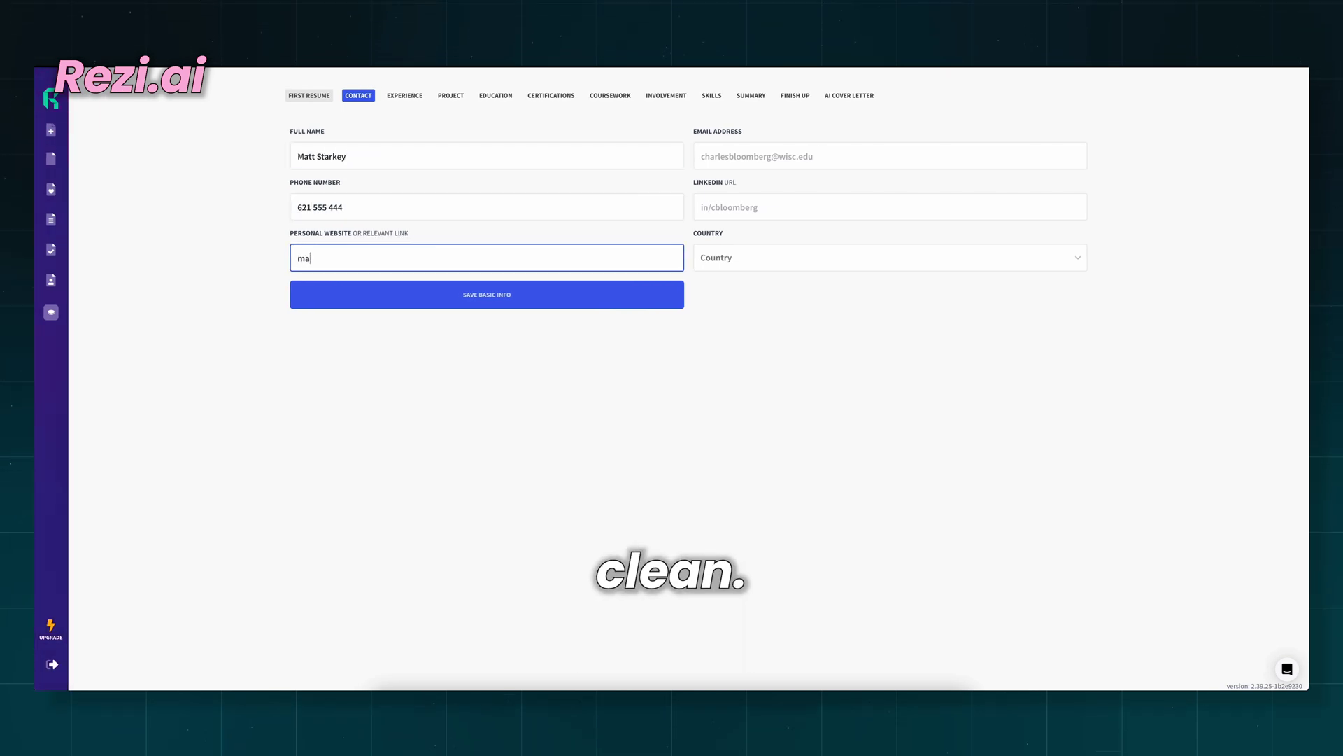
{"action": "type", "text": "ttswe"}
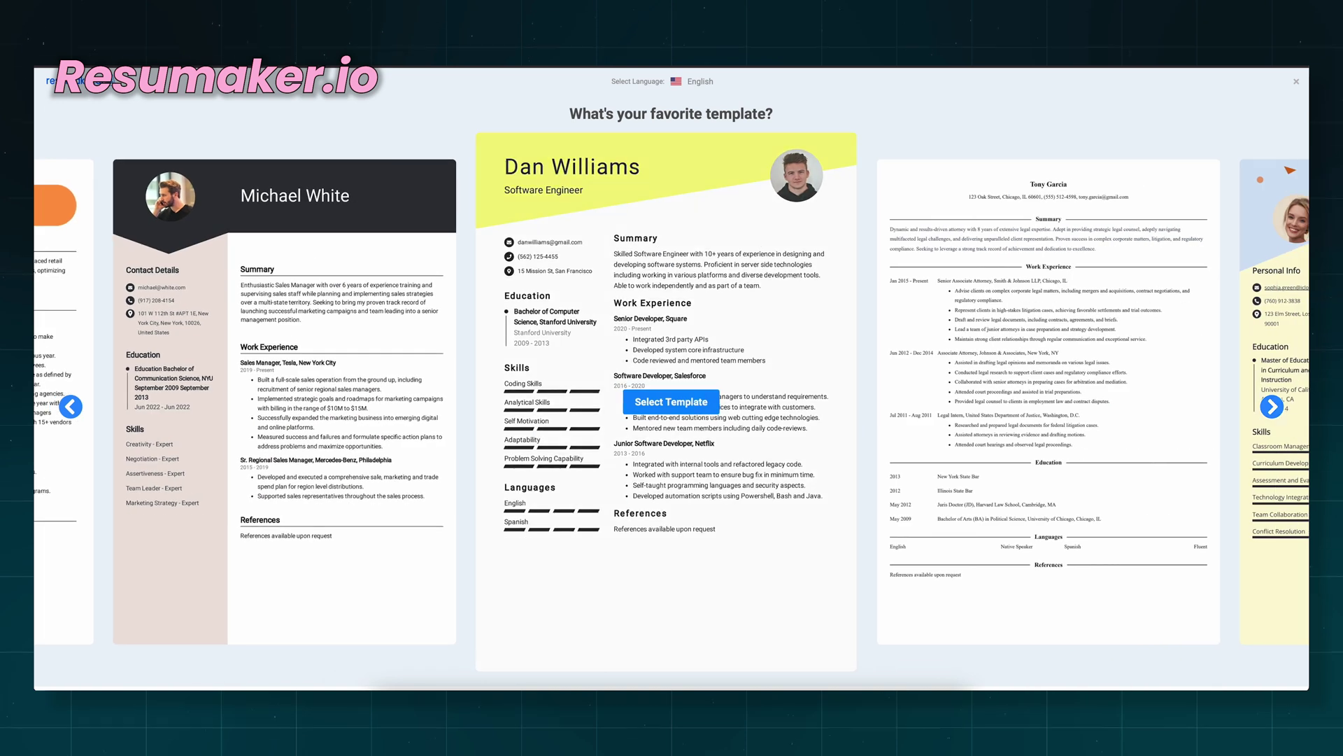
Start a templated Resumaker.io resume, insert the 'Results-oriented…' summary, and add an experience entry
{"action": "left_click", "coordinate": [671, 401]}
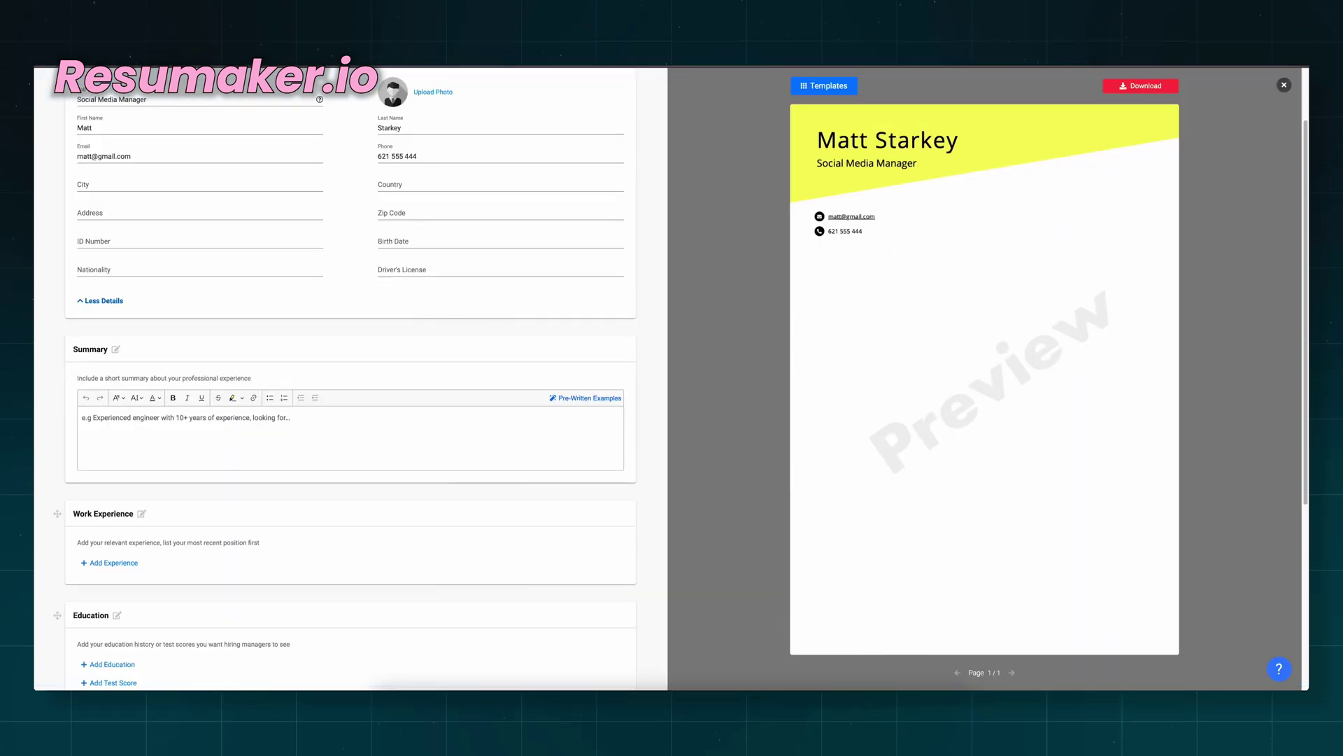
{"action": "scroll", "coordinate": [347, 420], "scroll_direction": "down", "scroll_amount": 5}
{"action": "scroll", "coordinate": [346, 420], "scroll_direction": "down", "scroll_amount": 3}
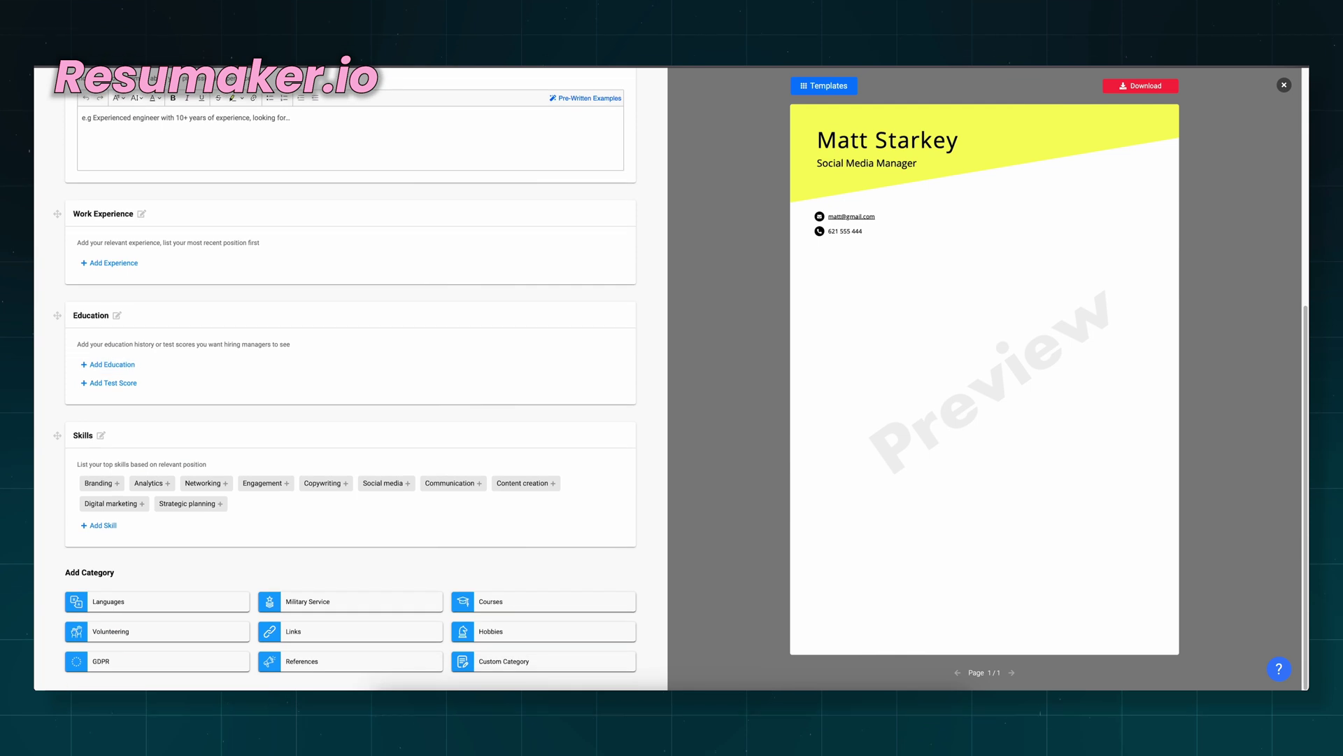
{"action": "scroll", "coordinate": [347, 420], "scroll_direction": "up", "scroll_amount": 4}
{"action": "left_click", "coordinate": [586, 268]}
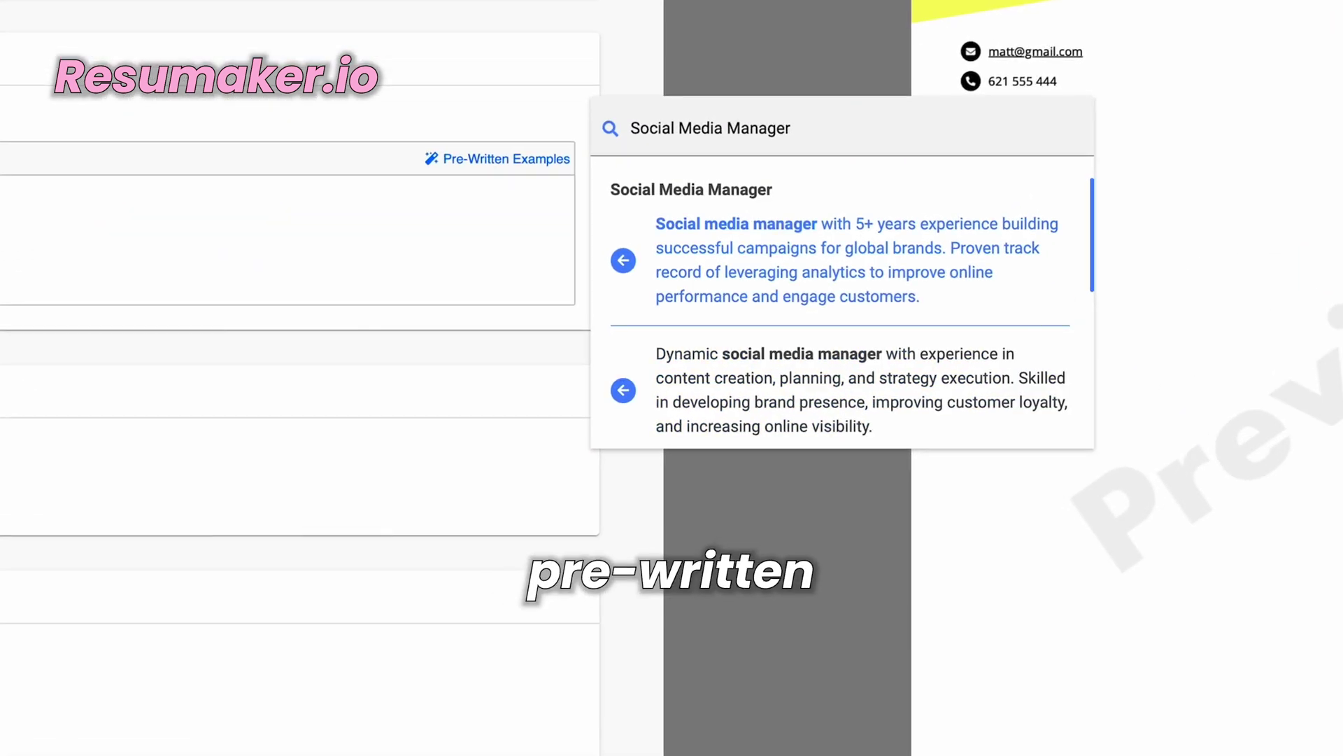
{"action": "scroll", "coordinate": [840, 315], "scroll_direction": "down", "scroll_amount": 2}
{"action": "scroll", "coordinate": [840, 316], "scroll_direction": "down", "scroll_amount": 2}
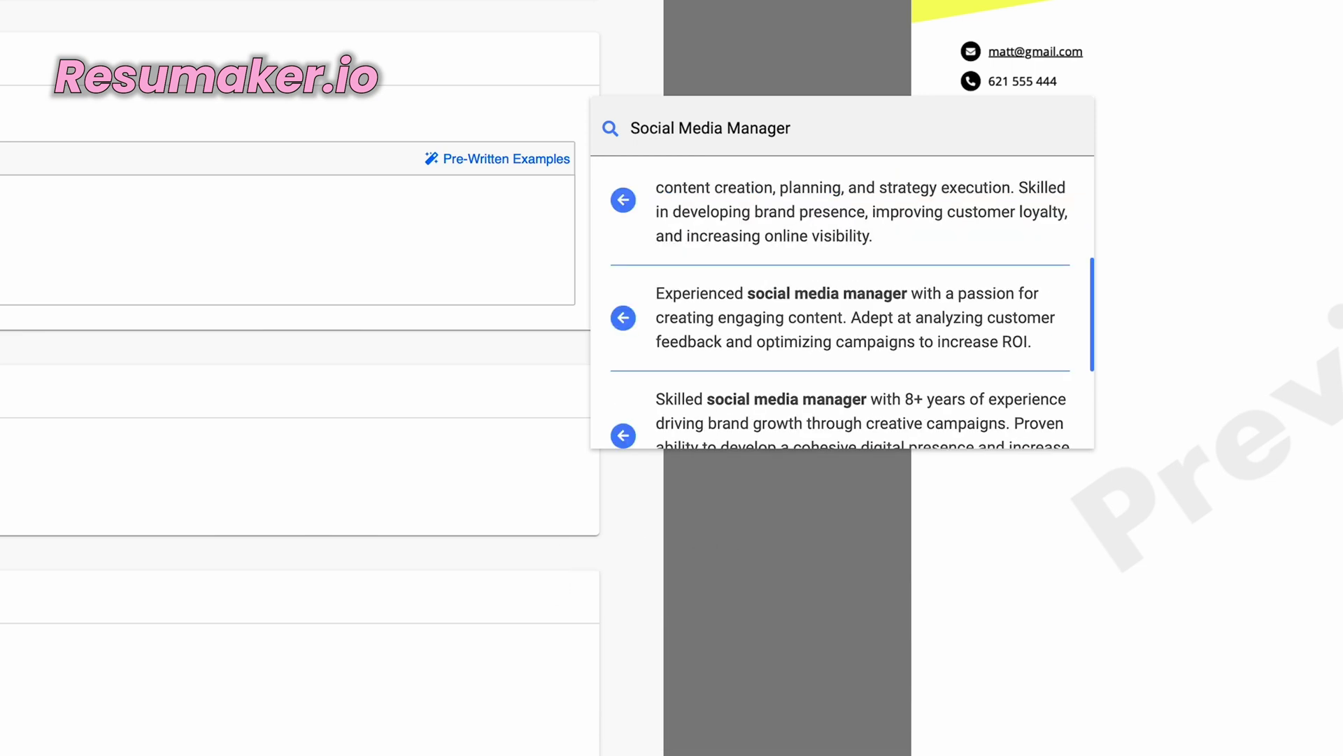
{"action": "scroll", "coordinate": [839, 315], "scroll_direction": "down", "scroll_amount": 1}
{"action": "left_click", "coordinate": [839, 431]}
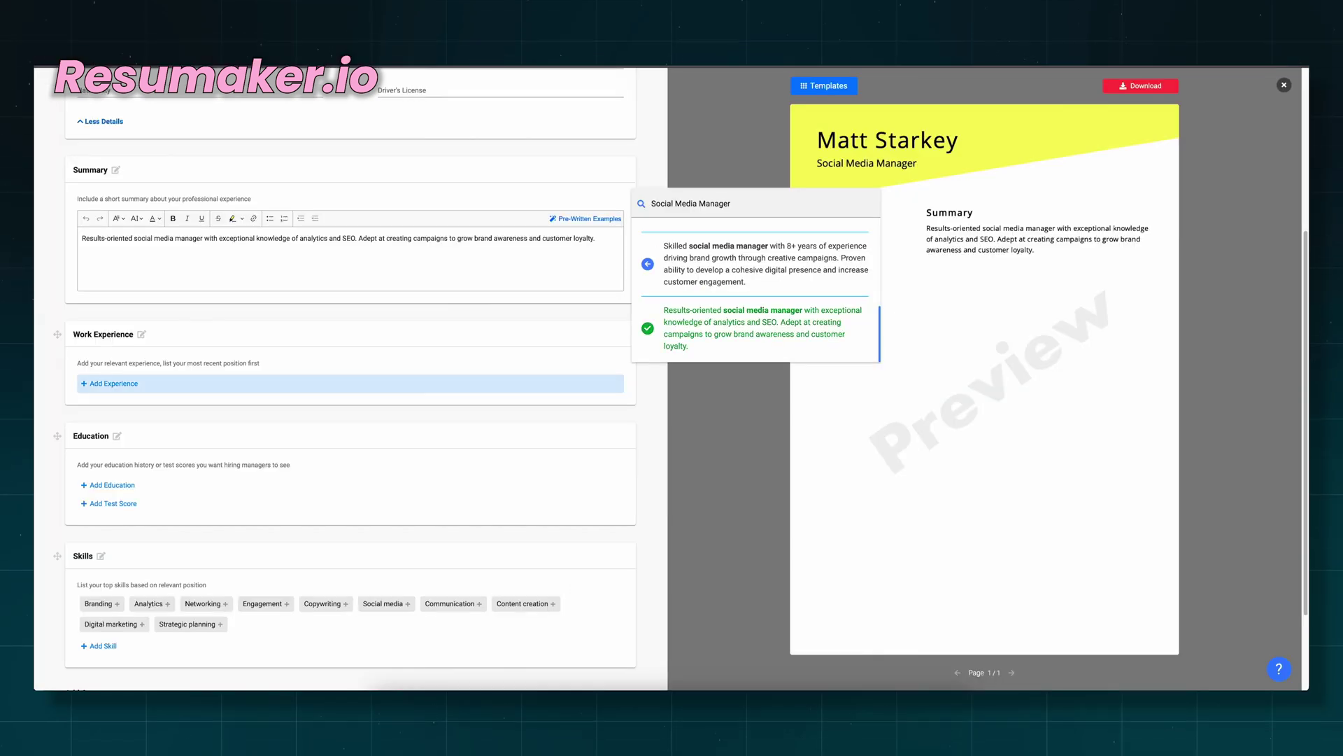
{"action": "left_click", "coordinate": [114, 383]}
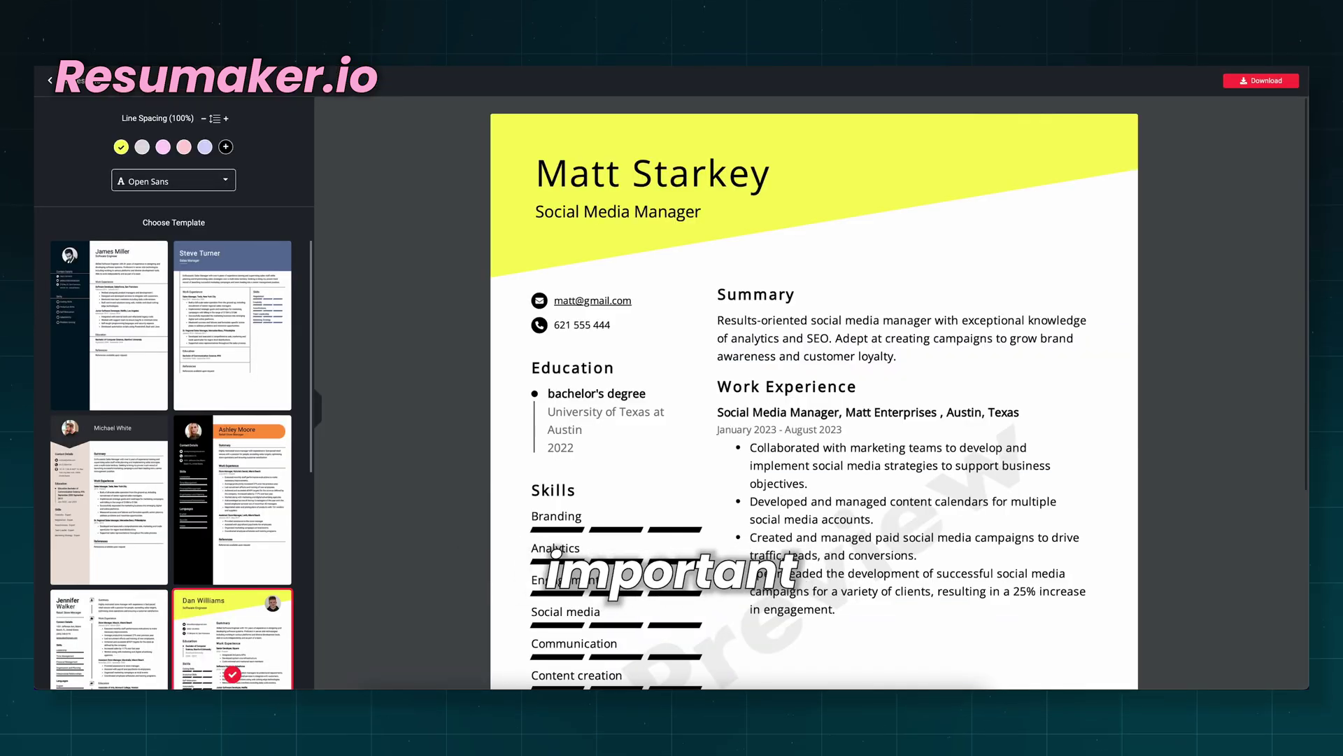
{"action": "scroll", "coordinate": [814, 420], "scroll_direction": "down", "scroll_amount": 5}
{"action": "scroll", "coordinate": [813, 420], "scroll_direction": "down", "scroll_amount": 3}
{"action": "scroll", "coordinate": [814, 421], "scroll_direction": "up", "scroll_amount": 3}
{"action": "scroll", "coordinate": [813, 421], "scroll_direction": "up", "scroll_amount": 3}
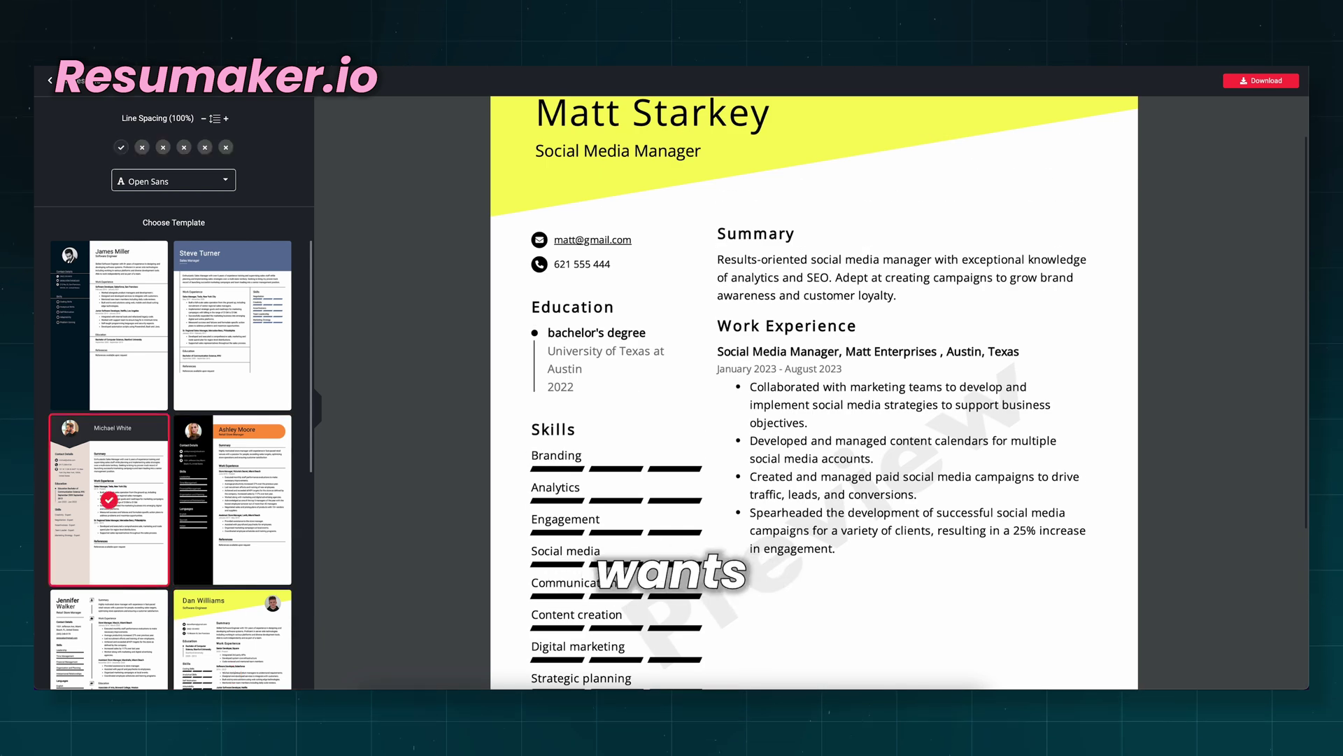
Preview the beige two-column, black-orange sidebar, and maroon Amanda Hill templates
{"action": "left_click", "coordinate": [232, 499]}
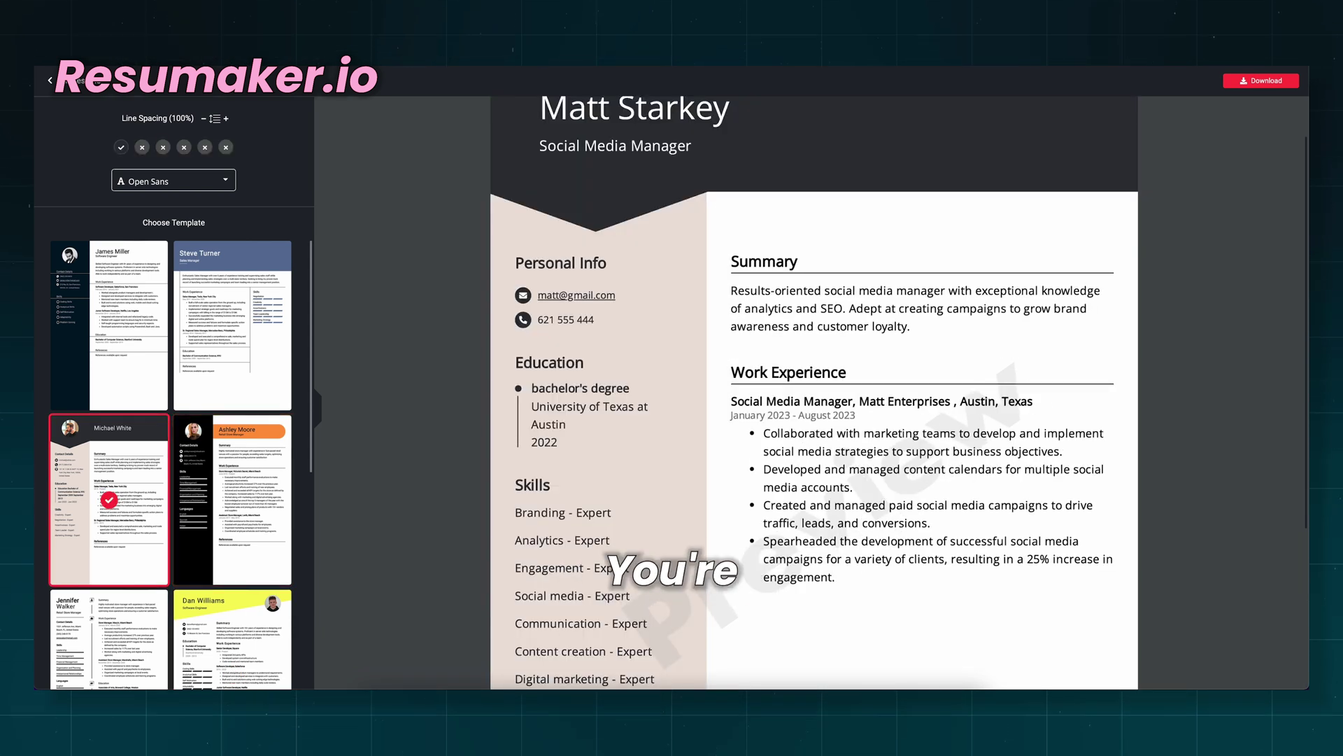
{"action": "scroll", "coordinate": [814, 420], "scroll_direction": "down", "scroll_amount": 1}
{"action": "left_click", "coordinate": [232, 499]}
{"action": "scroll", "coordinate": [611, 555], "scroll_direction": "down", "scroll_amount": 1}
{"action": "scroll", "coordinate": [233, 498], "scroll_direction": "down", "scroll_amount": 1}
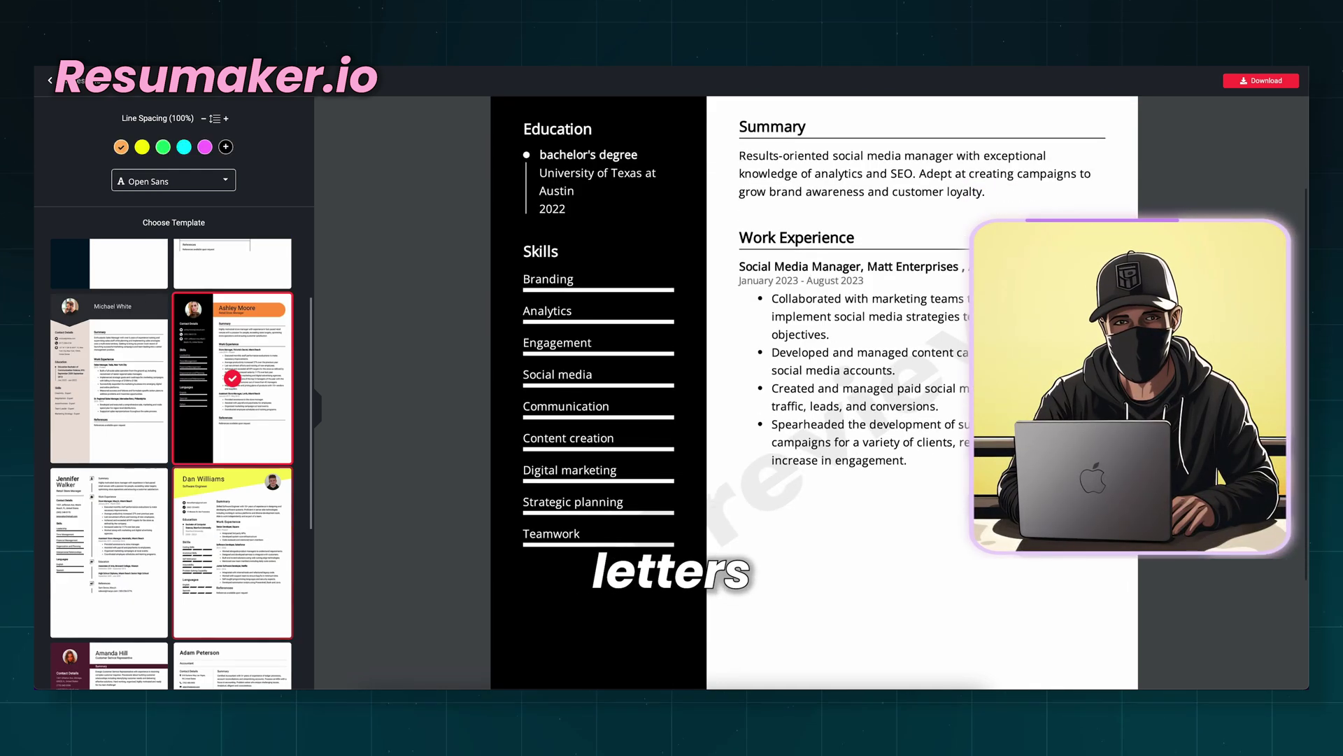
{"action": "scroll", "coordinate": [174, 473], "scroll_direction": "down", "scroll_amount": 2}
{"action": "left_click", "coordinate": [110, 467]}
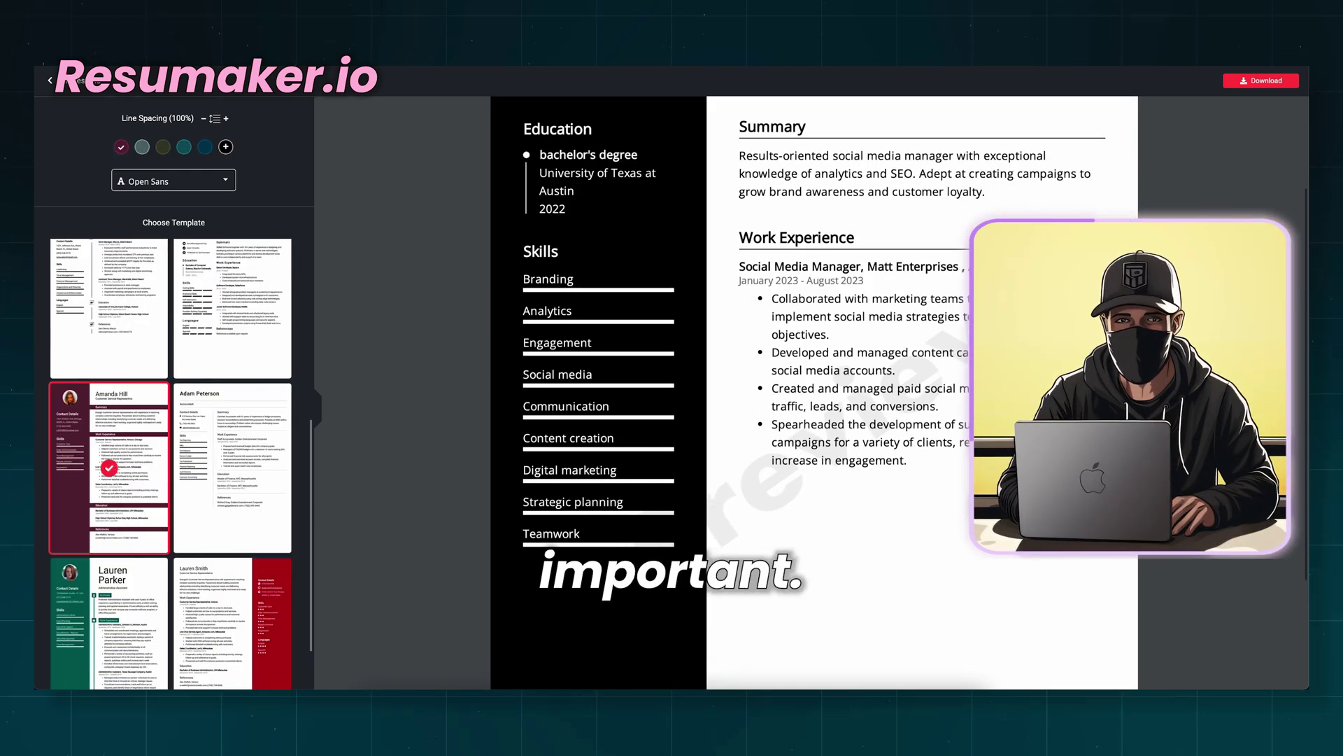
{"action": "scroll", "coordinate": [813, 393], "scroll_direction": "down", "scroll_amount": 3}
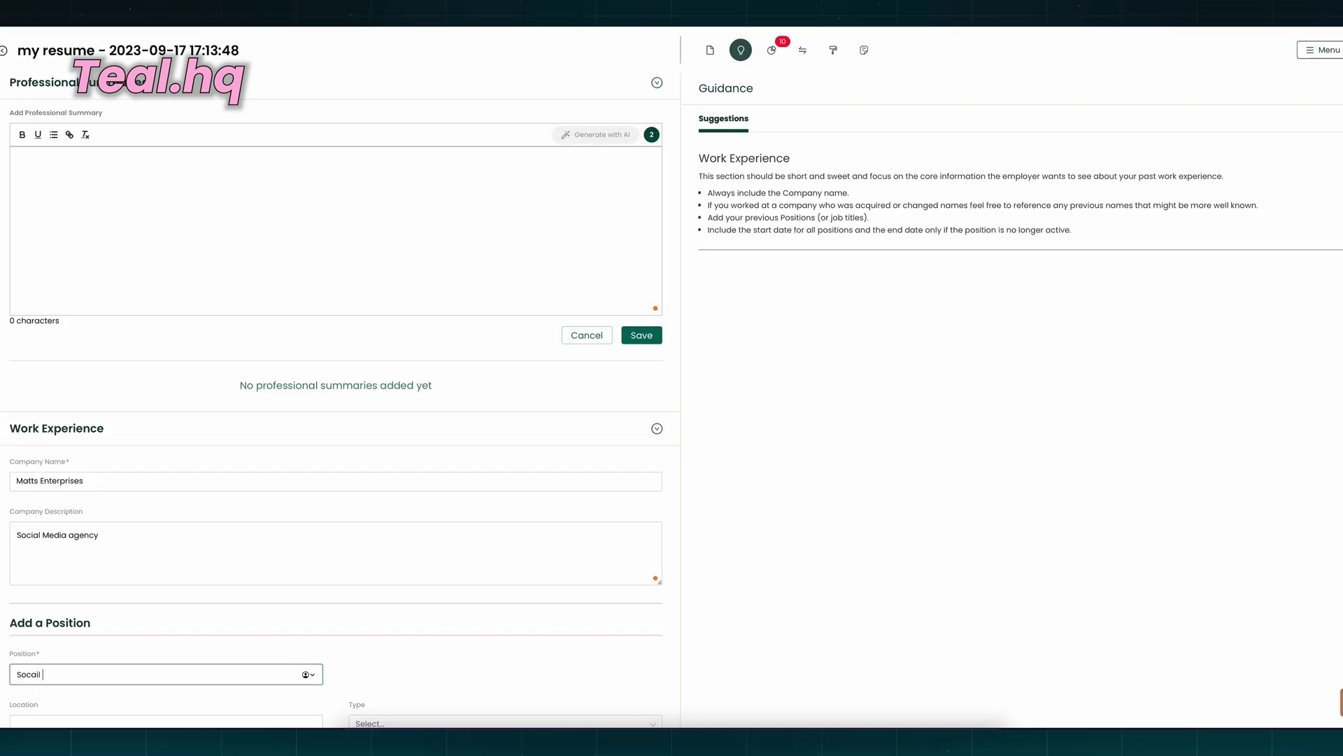
{"action": "type", "text": "ager"}
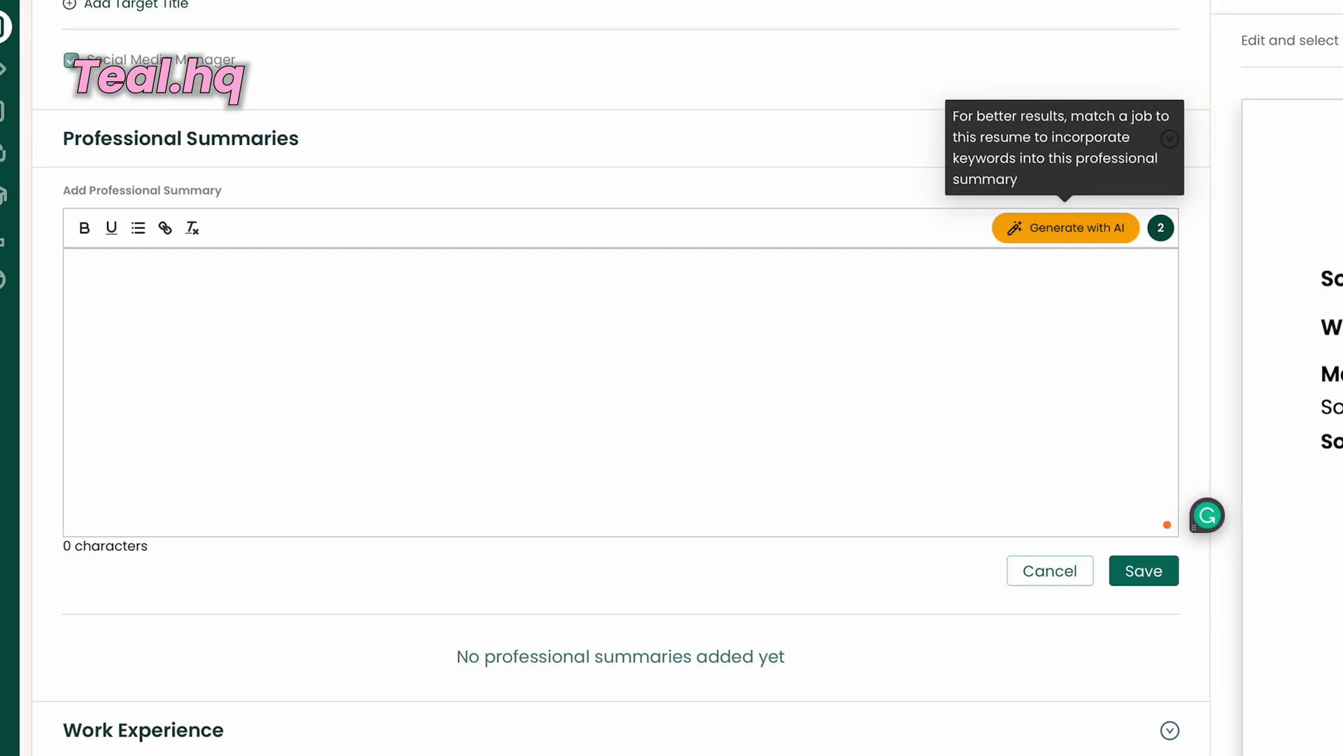
Request AI-regenerated professional summaries in Teal until the Teal+ paywall appears
{"action": "left_click", "coordinate": [1066, 228]}
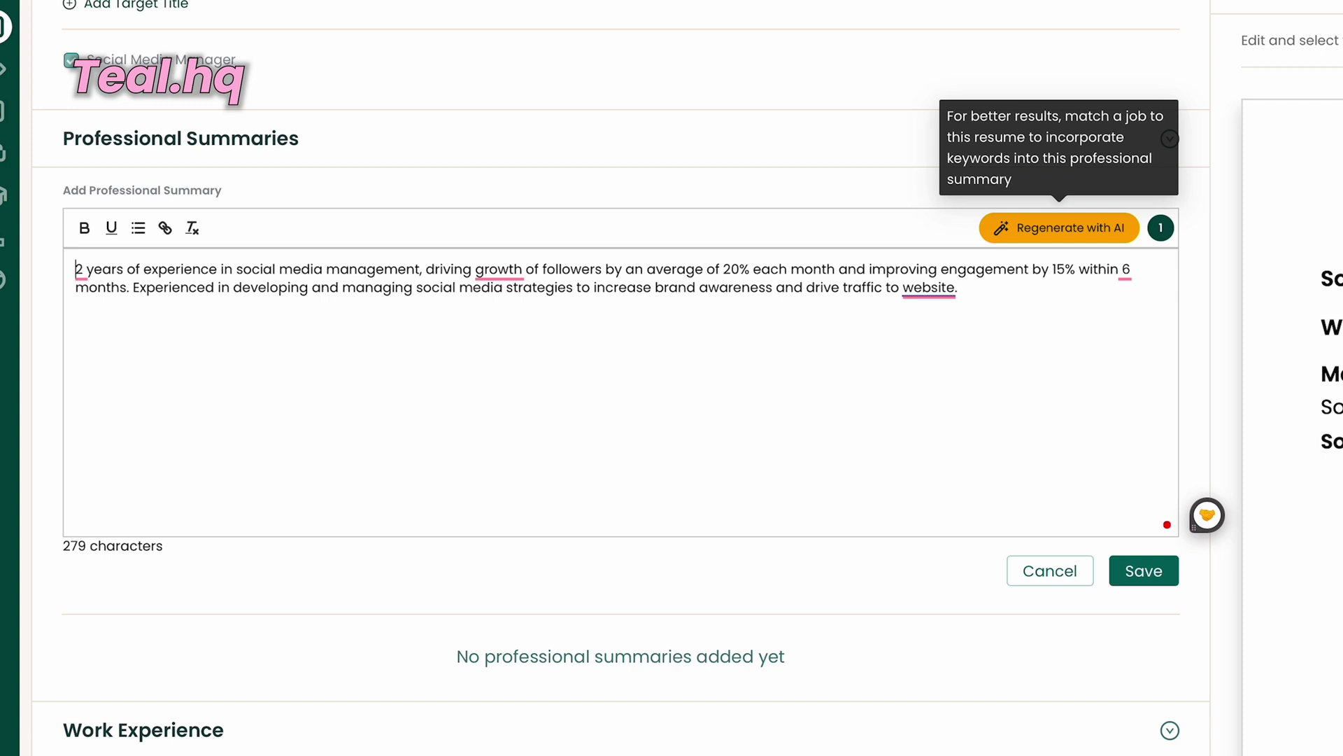
{"action": "left_click", "coordinate": [1061, 228]}
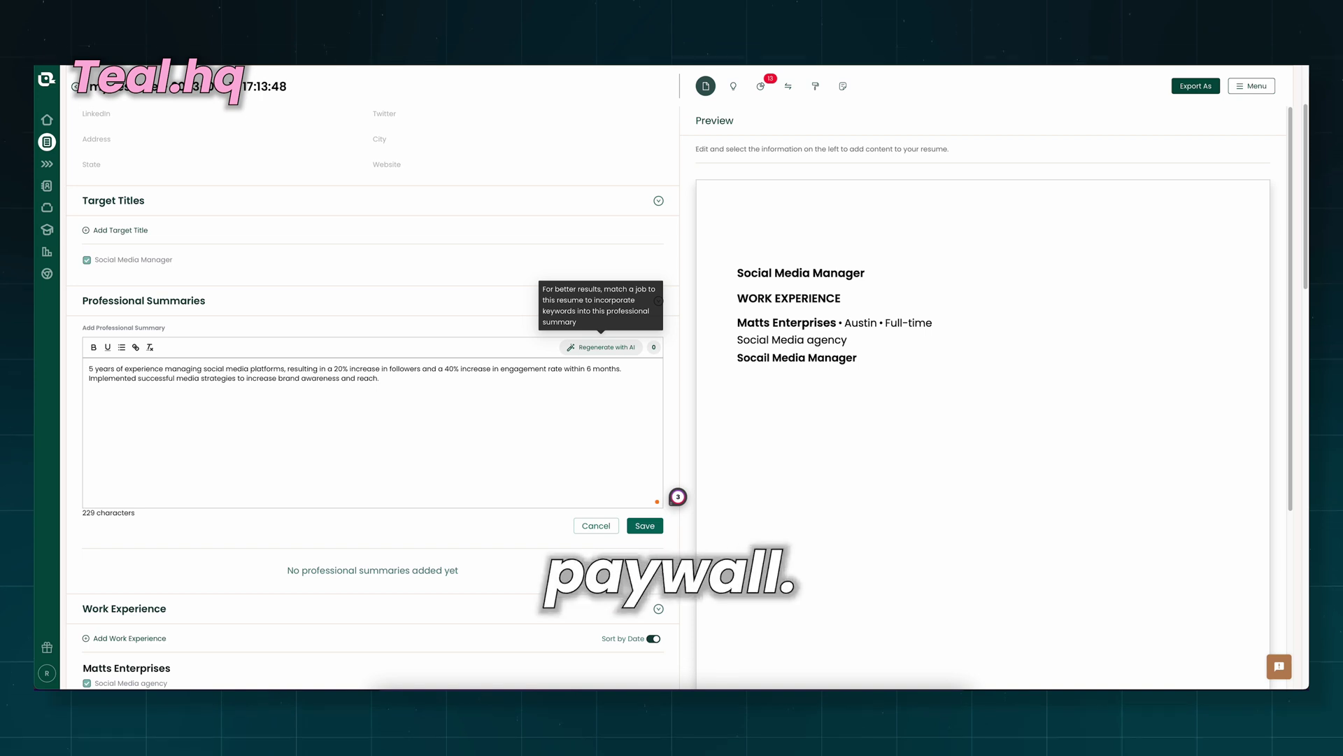
{"action": "left_click", "coordinate": [676, 496]}
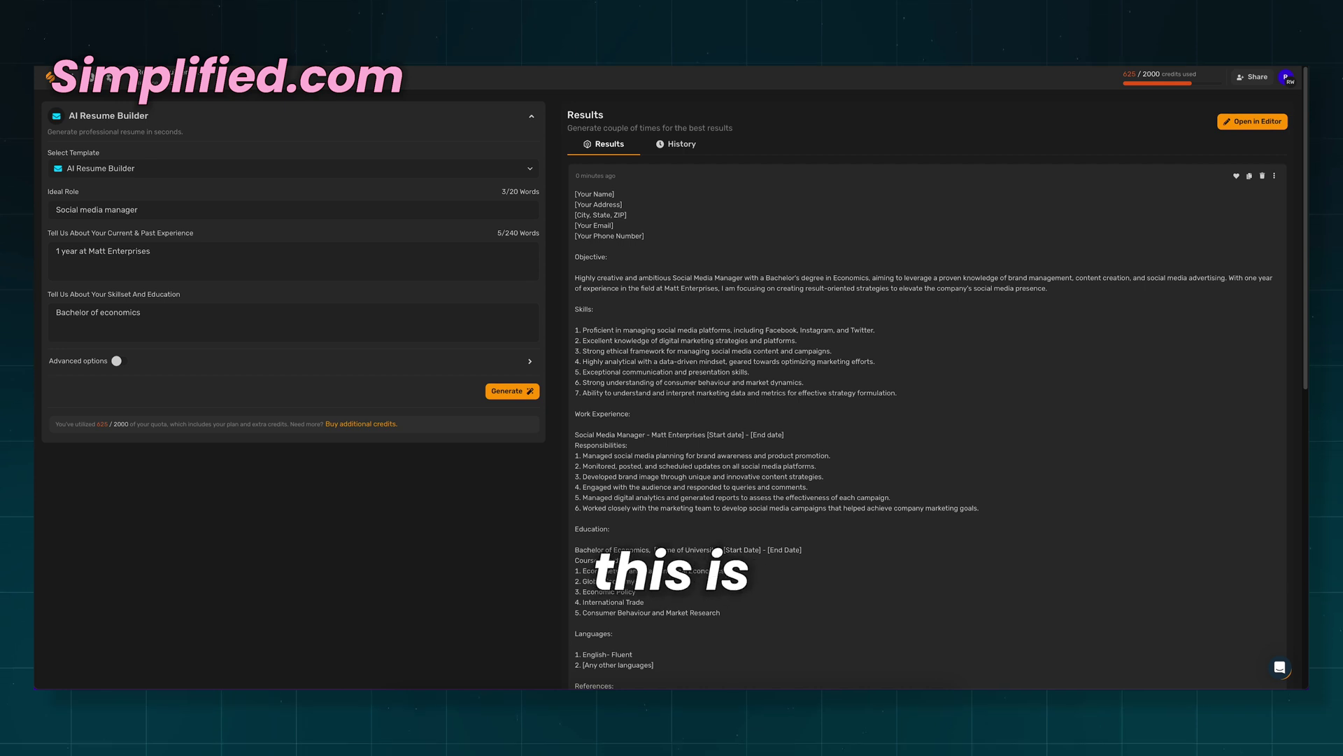
{"action": "scroll", "coordinate": [924, 420], "scroll_direction": "down", "scroll_amount": 1}
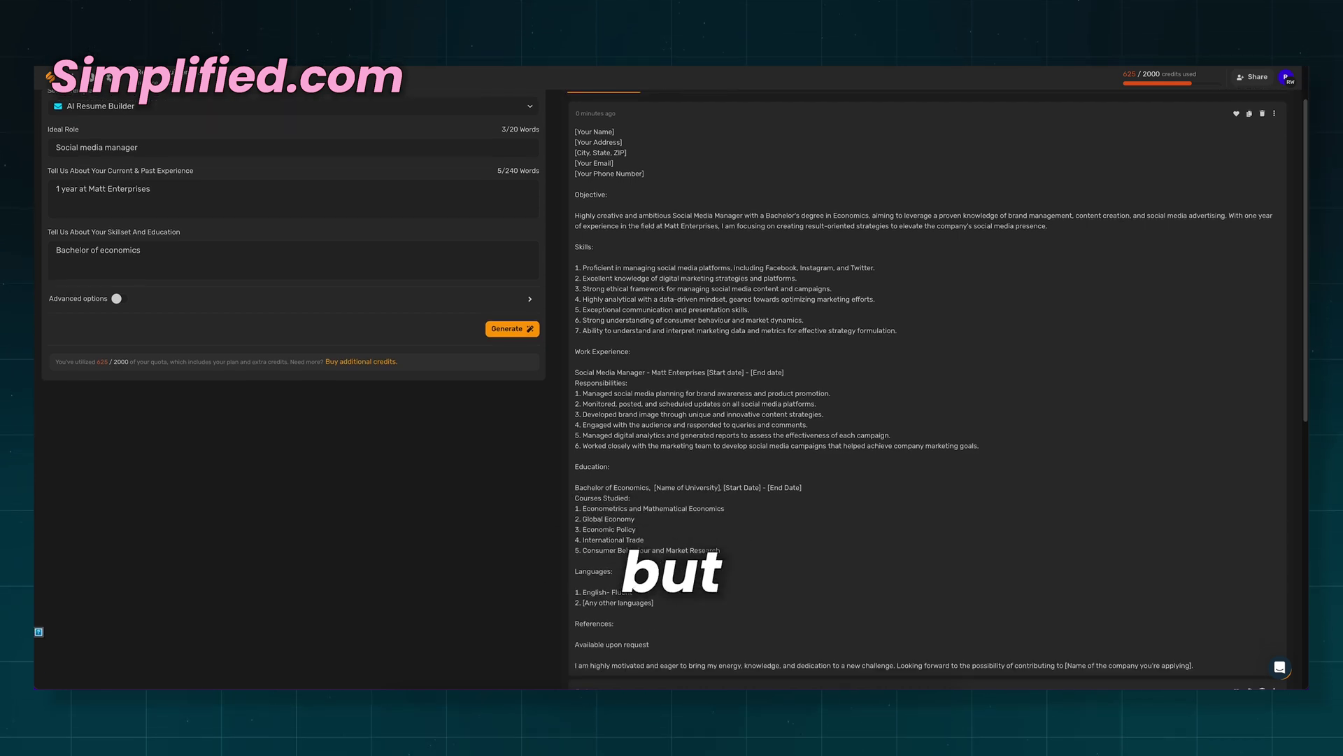
{"action": "scroll", "coordinate": [925, 420], "scroll_direction": "down", "scroll_amount": 1}
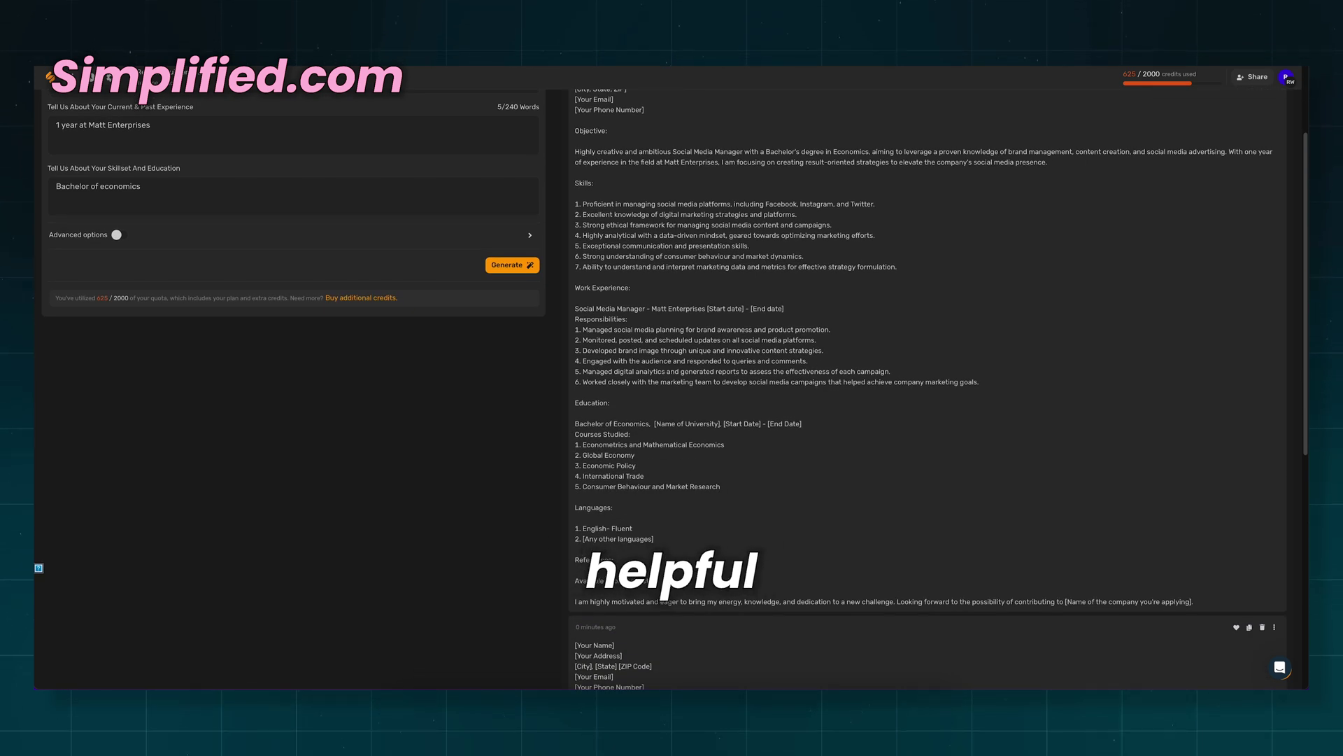
{"action": "scroll", "coordinate": [924, 419], "scroll_direction": "down", "scroll_amount": 1}
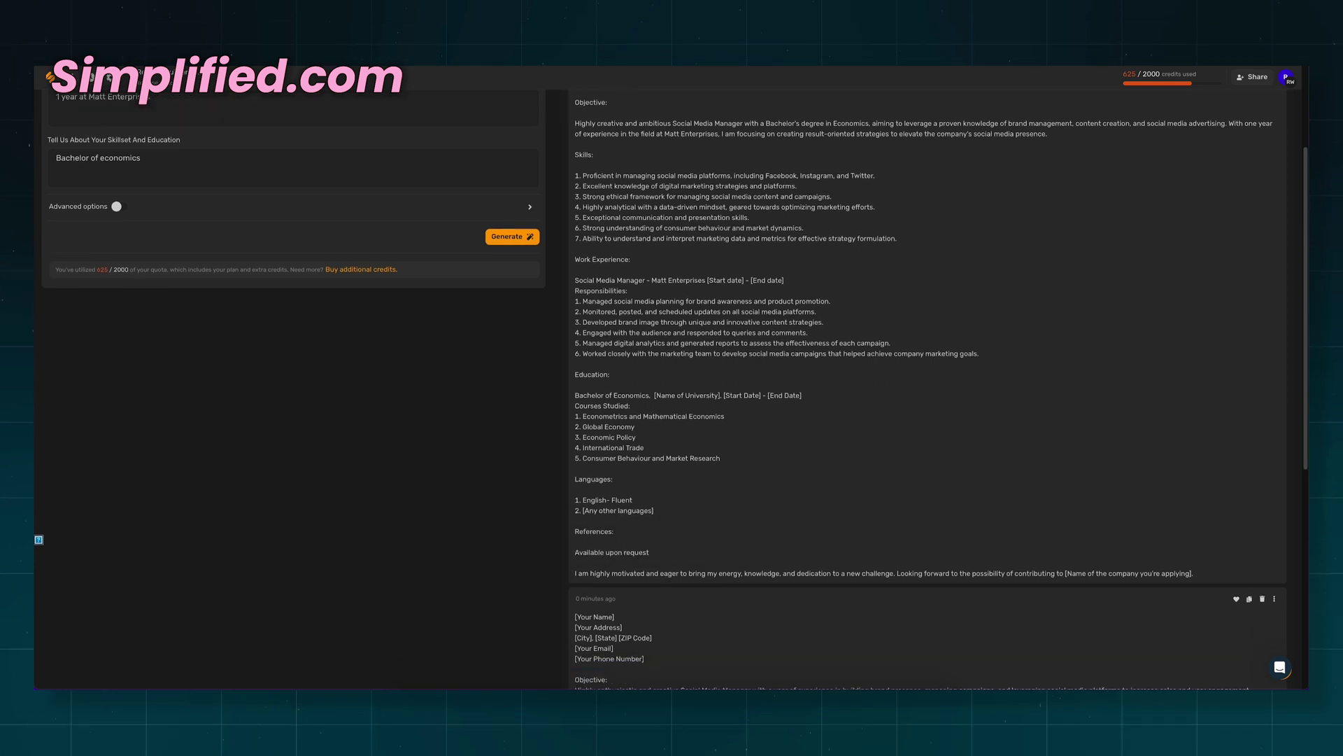
{"action": "scroll", "coordinate": [924, 420], "scroll_direction": "down", "scroll_amount": 2}
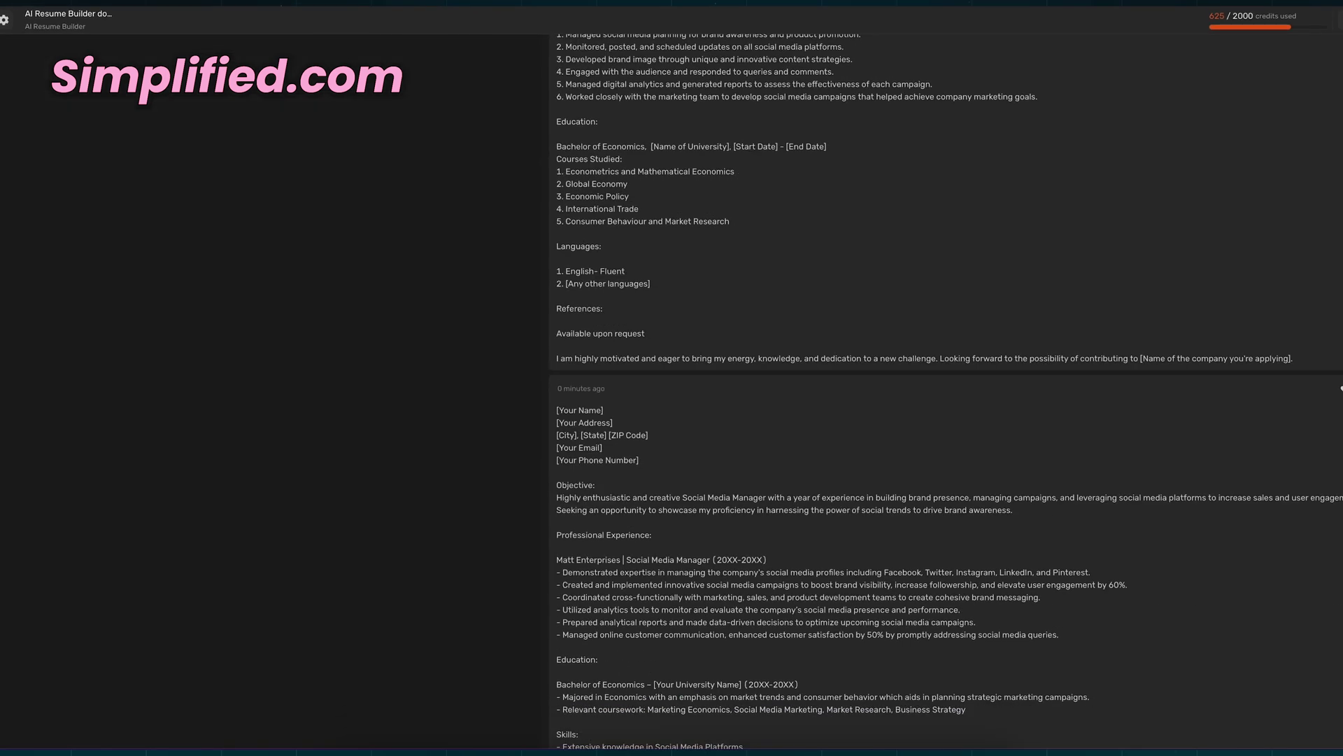
{"action": "scroll", "coordinate": [924, 420], "scroll_direction": "down", "scroll_amount": 2}
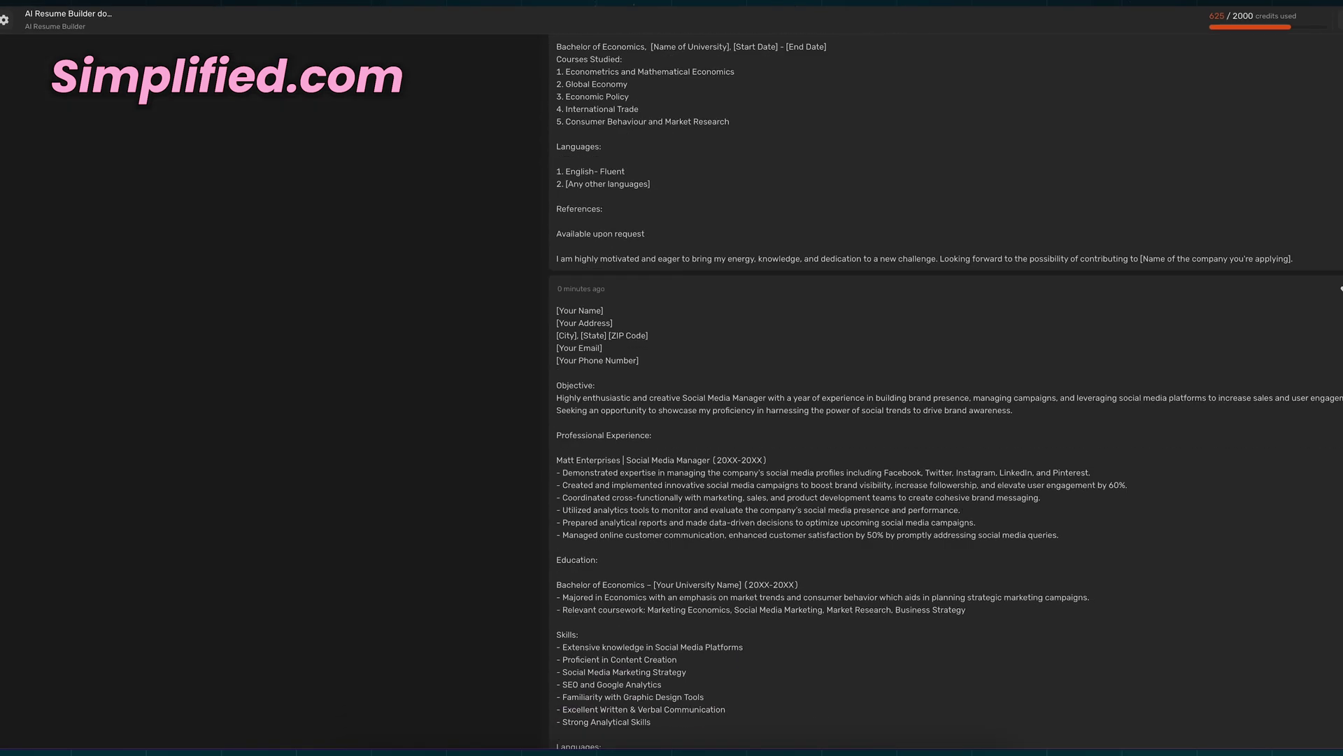
{"action": "scroll", "coordinate": [923, 420], "scroll_direction": "down", "scroll_amount": 3}
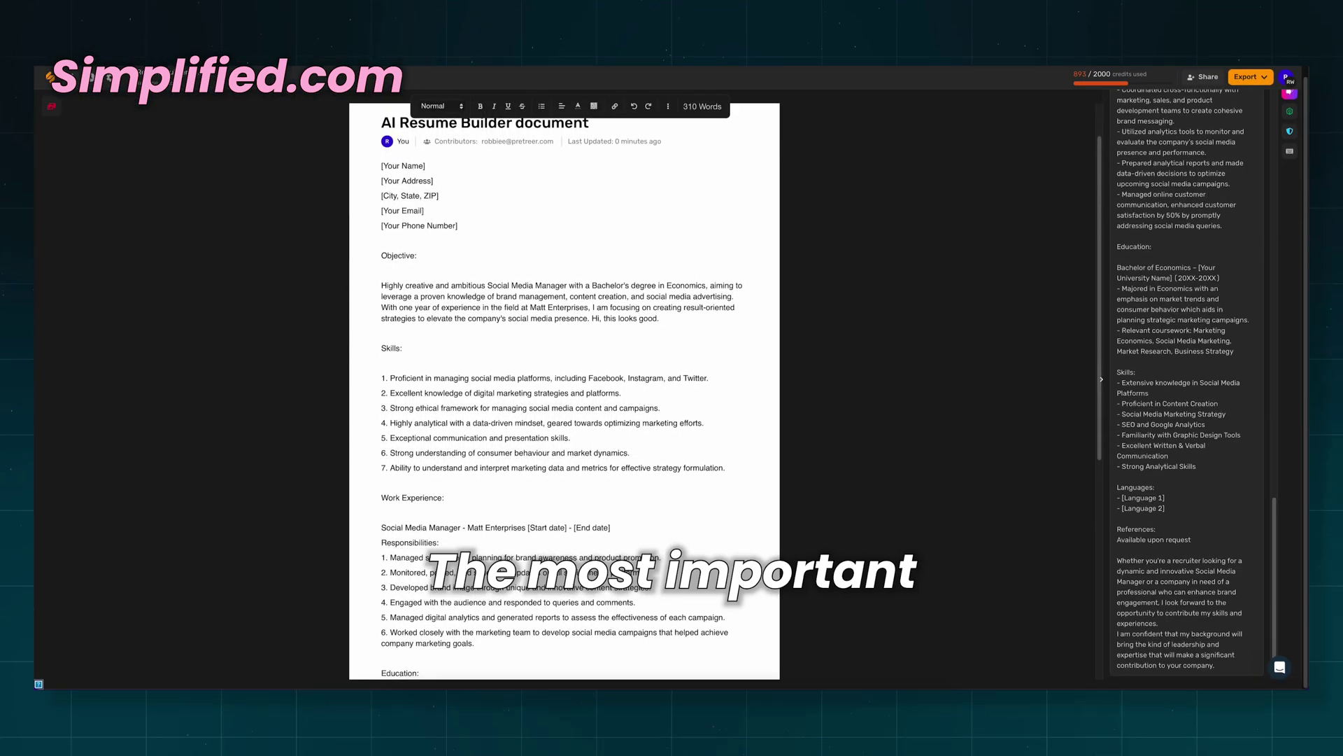
Show Simplified's Export dropdown with its DOCX and Download options
{"action": "left_click", "coordinate": [1247, 76]}
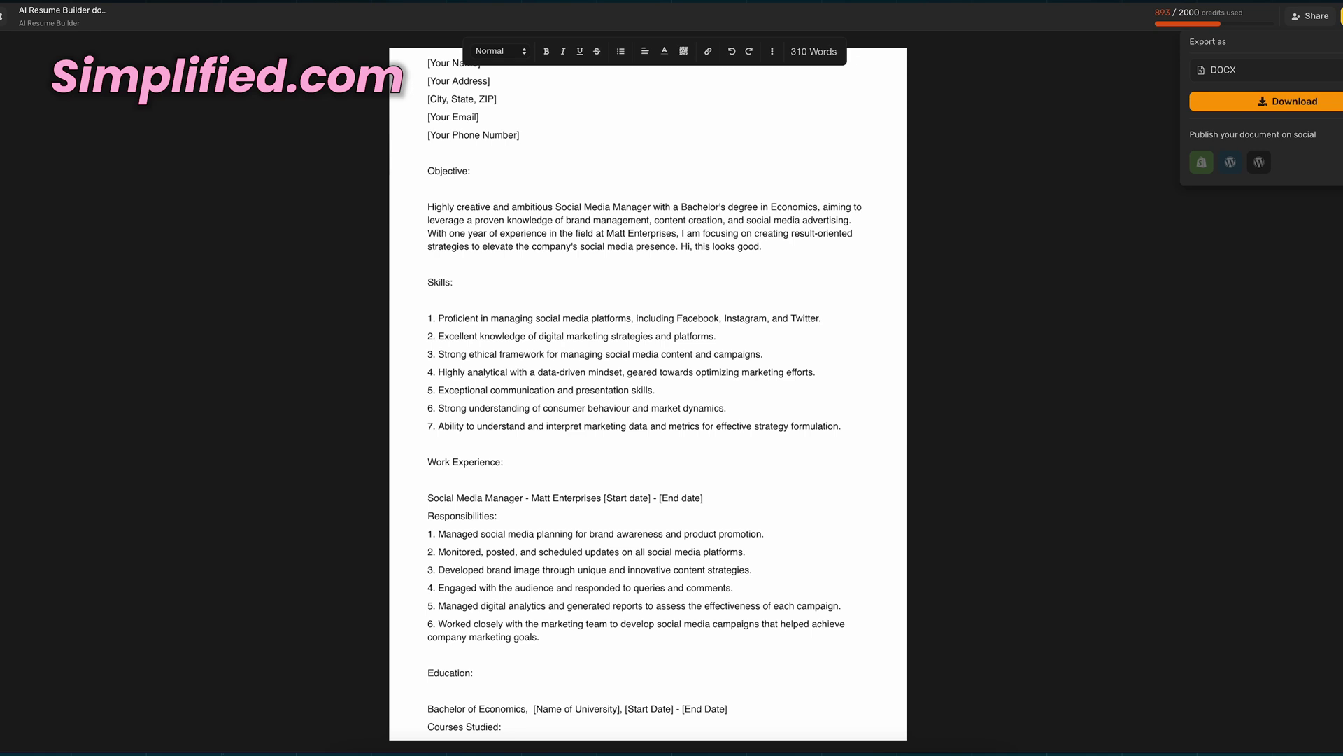
{"action": "scroll", "coordinate": [648, 419], "scroll_direction": "down", "scroll_amount": 1}
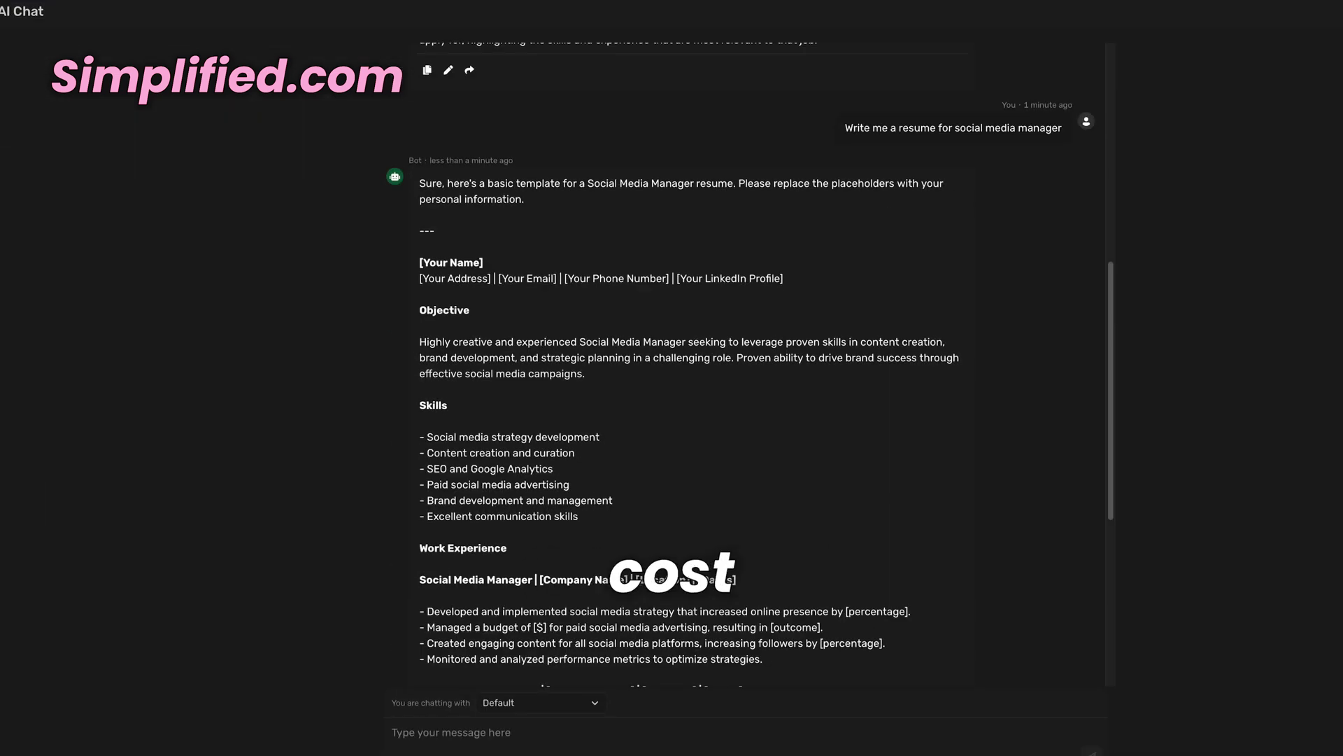
{"action": "scroll", "coordinate": [682, 420], "scroll_direction": "down", "scroll_amount": 1}
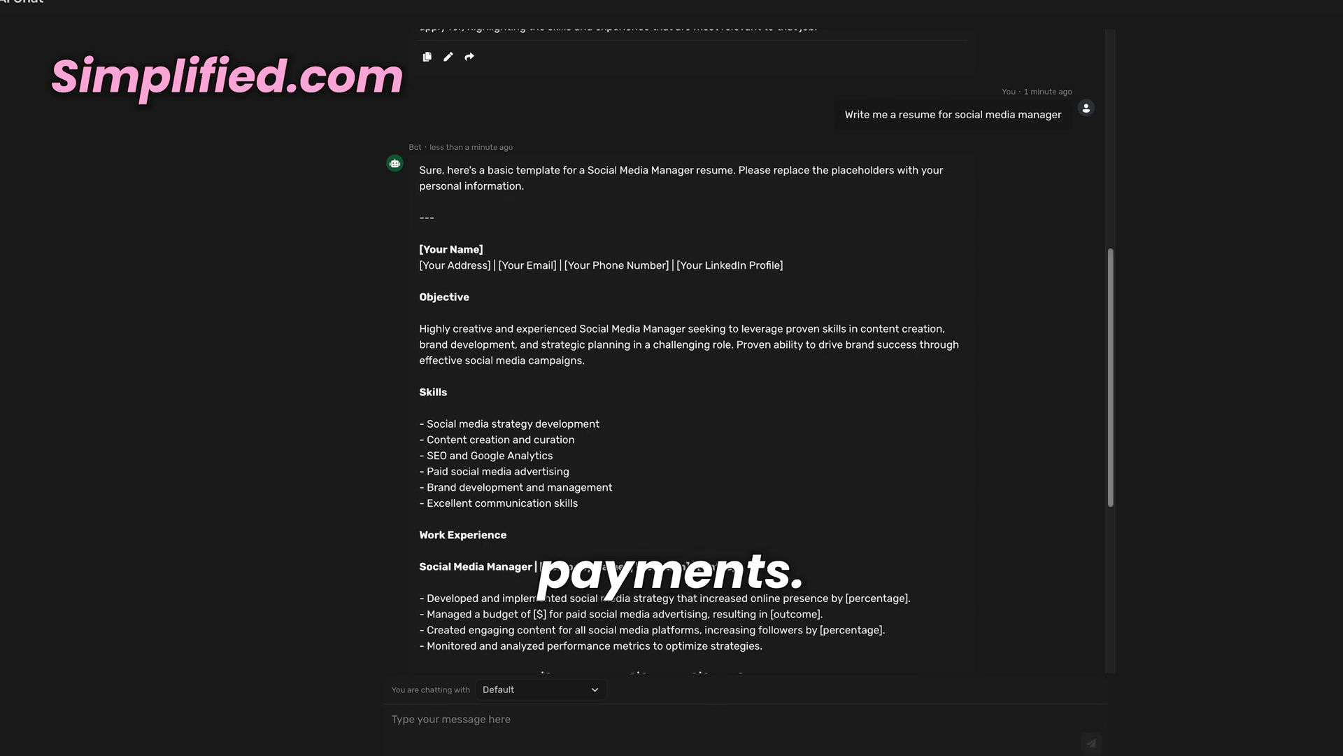
{"action": "scroll", "coordinate": [682, 420], "scroll_direction": "down", "scroll_amount": 5}
{"action": "scroll", "coordinate": [682, 420], "scroll_direction": "down", "scroll_amount": 3}
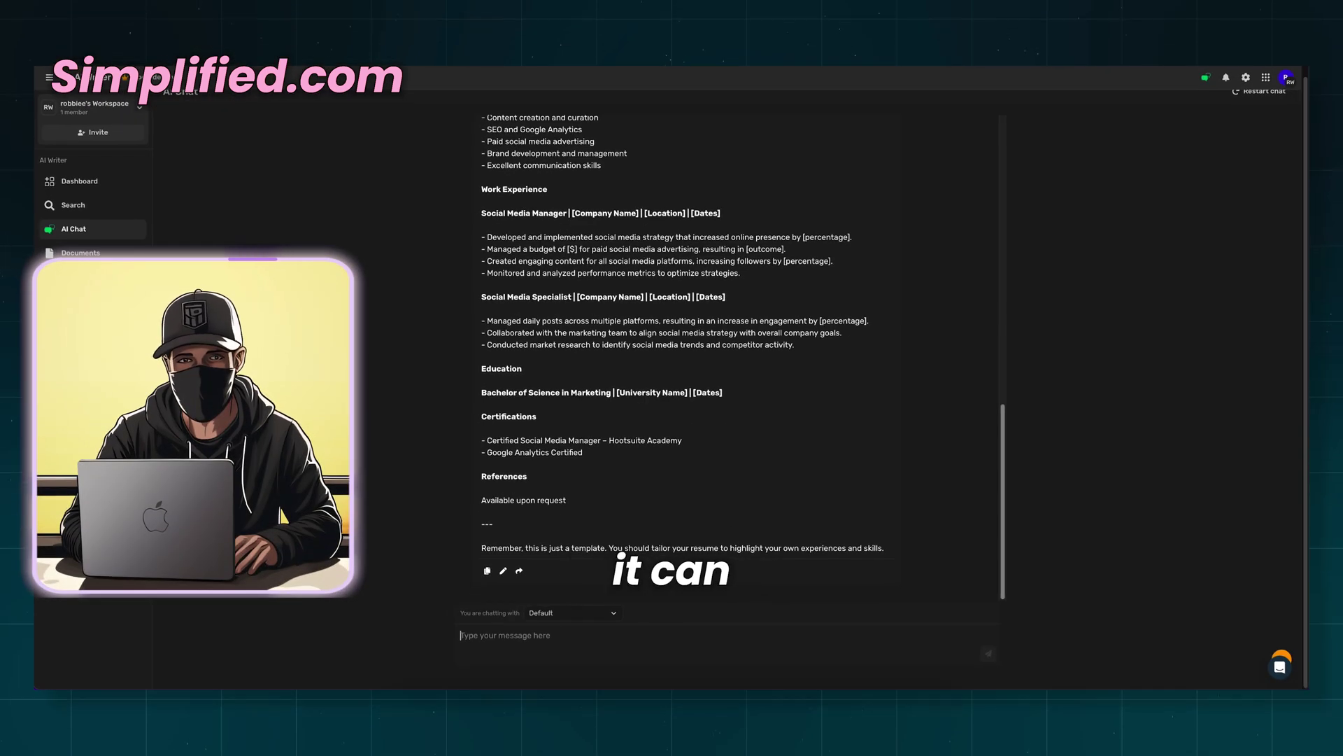
{"action": "scroll", "coordinate": [683, 367], "scroll_direction": "up", "scroll_amount": 5}
{"action": "scroll", "coordinate": [682, 368], "scroll_direction": "up", "scroll_amount": 5}
{"action": "scroll", "coordinate": [682, 367], "scroll_direction": "up", "scroll_amount": 3}
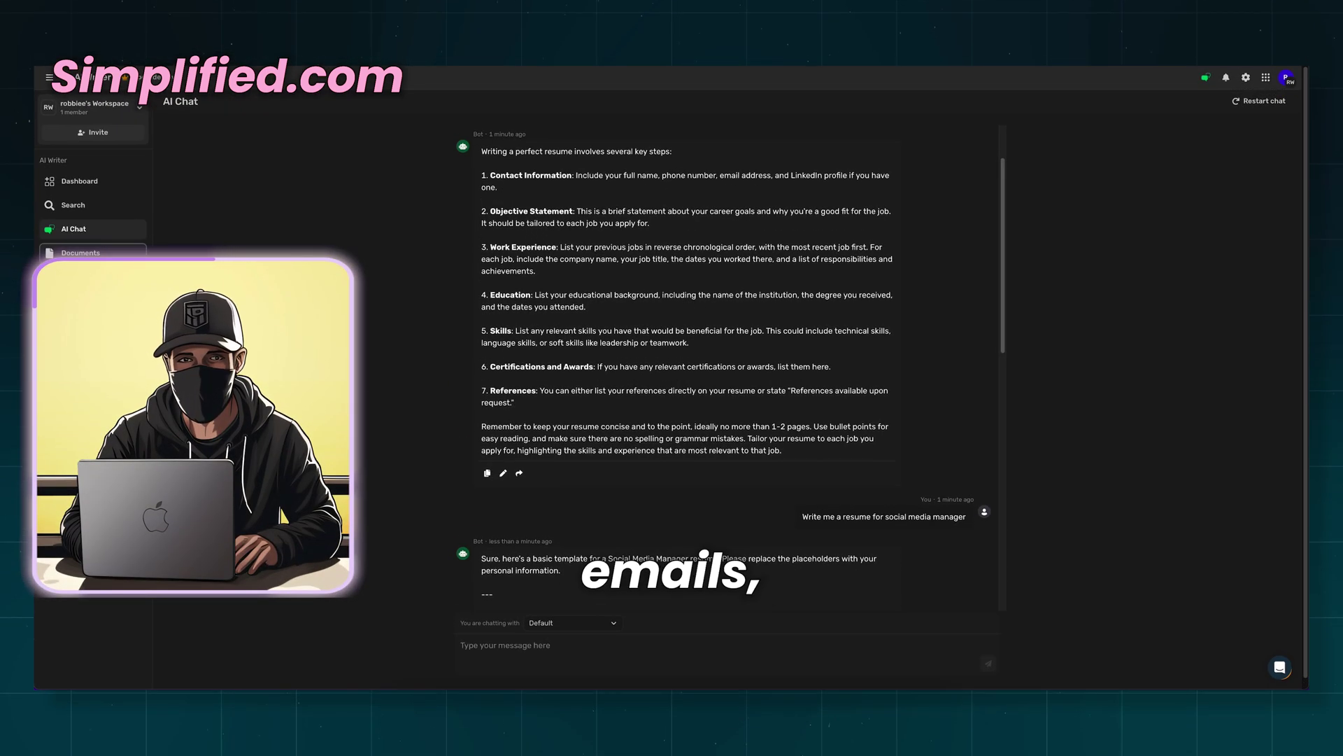
Go to Simplified's saved Documents from the sidebar
{"action": "left_click", "coordinate": [81, 251]}
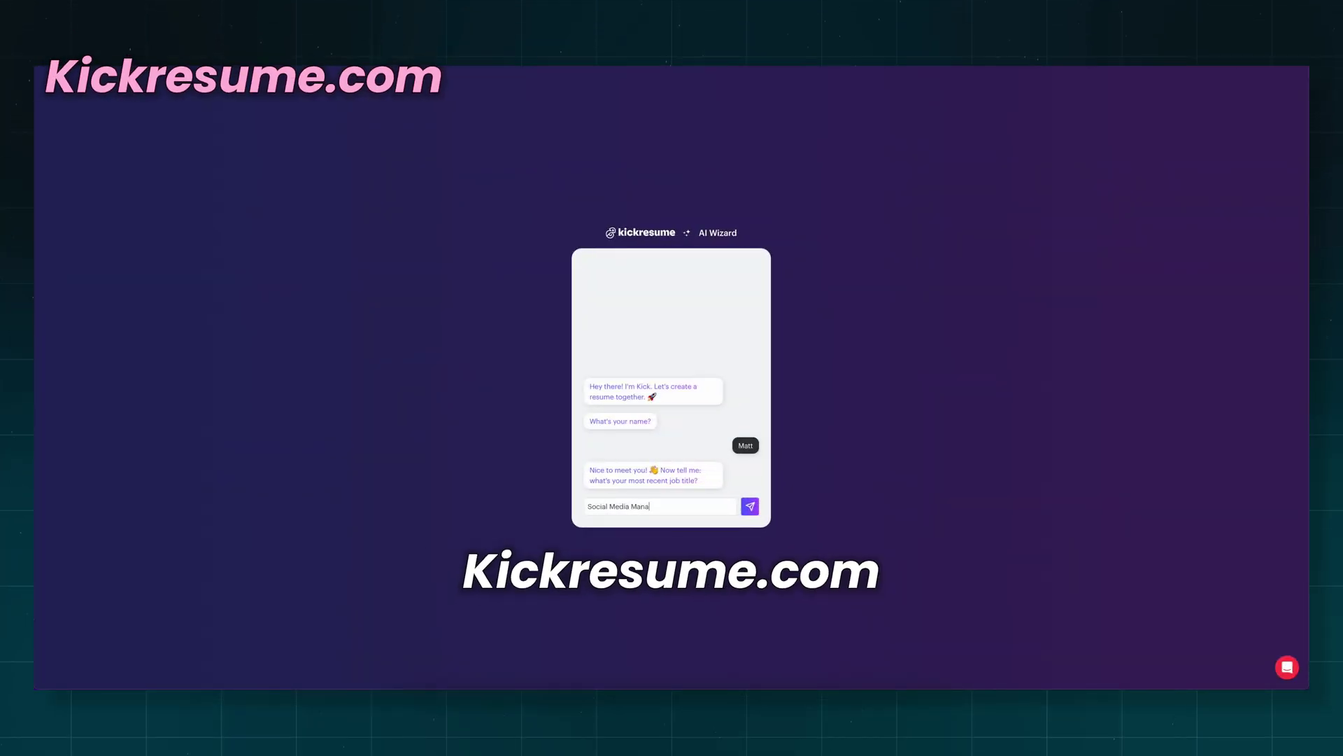
{"action": "type", "text": "ger"}
Submit 'Social Media Manager' as the job title in Kickresume's AI Wizard
{"action": "key", "text": "Return"}
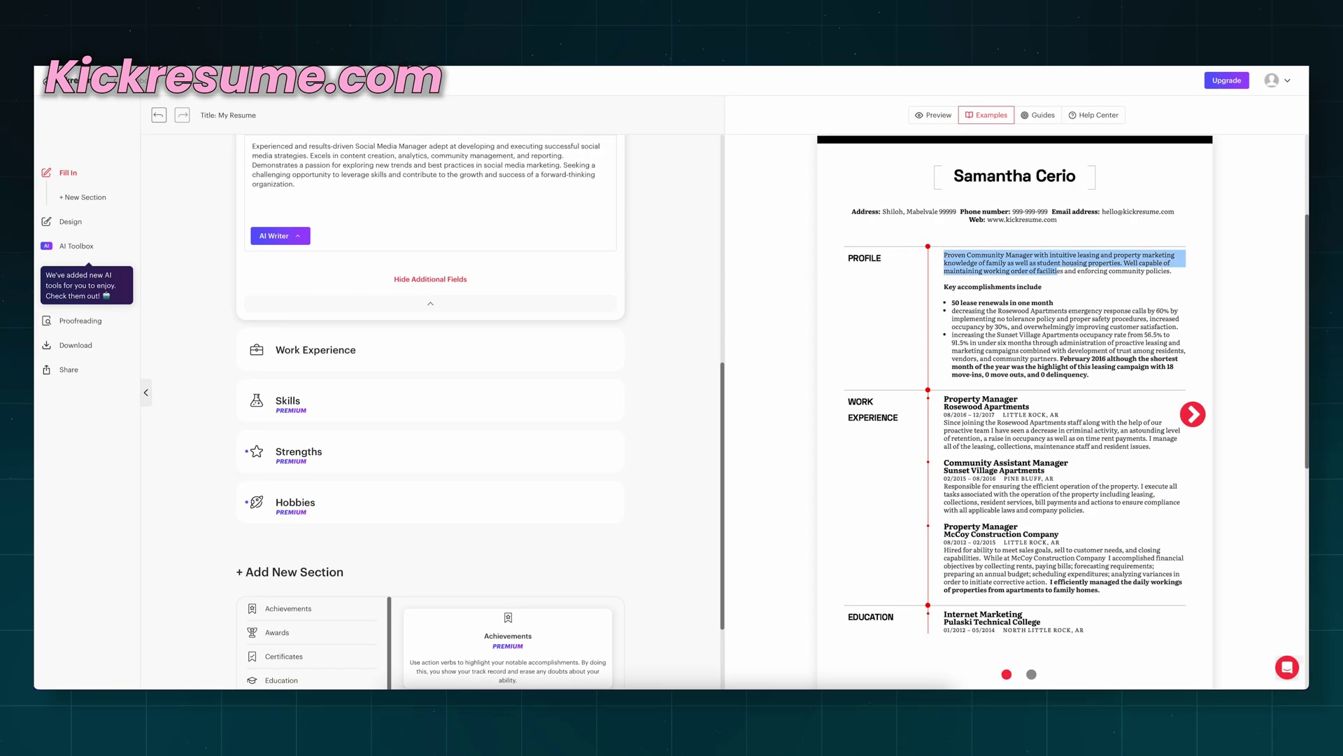
{"action": "scroll", "coordinate": [1014, 420], "scroll_direction": "down", "scroll_amount": 10}
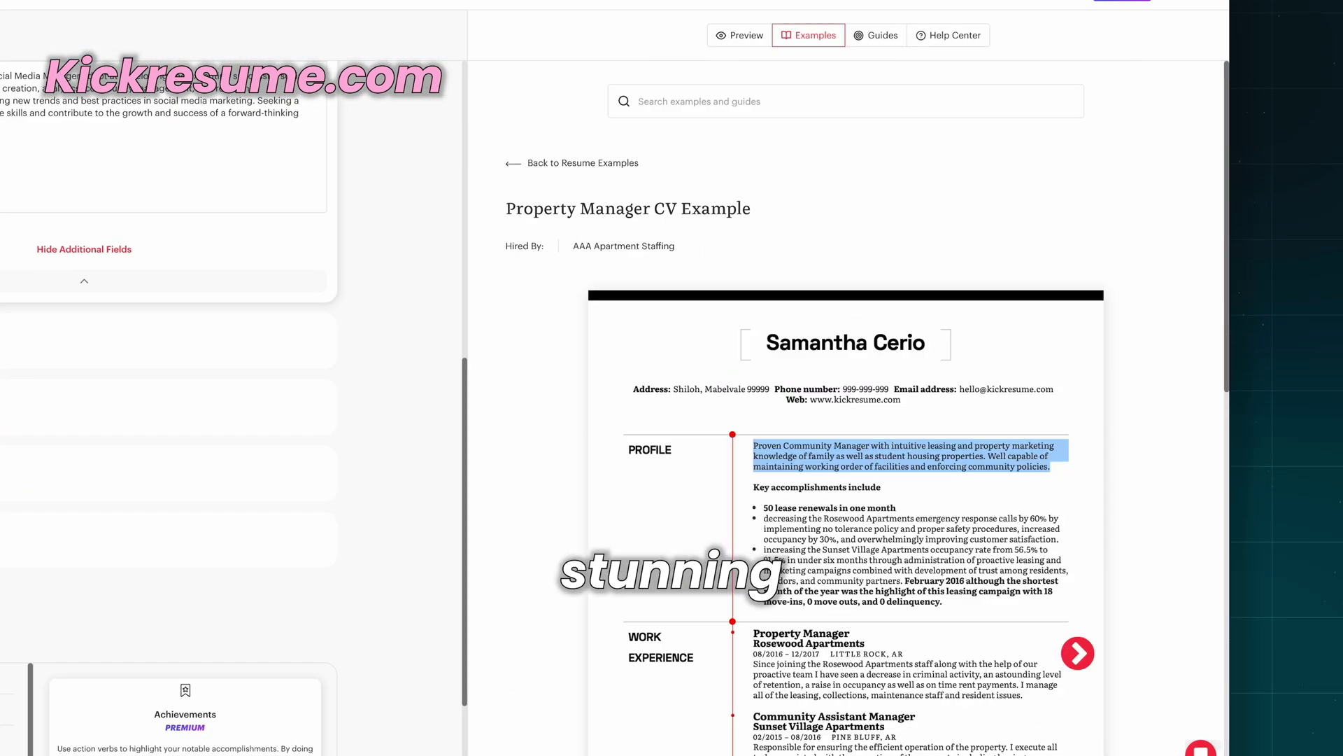
{"action": "scroll", "coordinate": [840, 375], "scroll_direction": "down", "scroll_amount": 5}
{"action": "scroll", "coordinate": [841, 374], "scroll_direction": "down", "scroll_amount": 3}
{"action": "scroll", "coordinate": [841, 374], "scroll_direction": "down", "scroll_amount": 4}
{"action": "scroll", "coordinate": [841, 375], "scroll_direction": "down", "scroll_amount": 3}
{"action": "scroll", "coordinate": [735, 532], "scroll_direction": "down", "scroll_amount": 8}
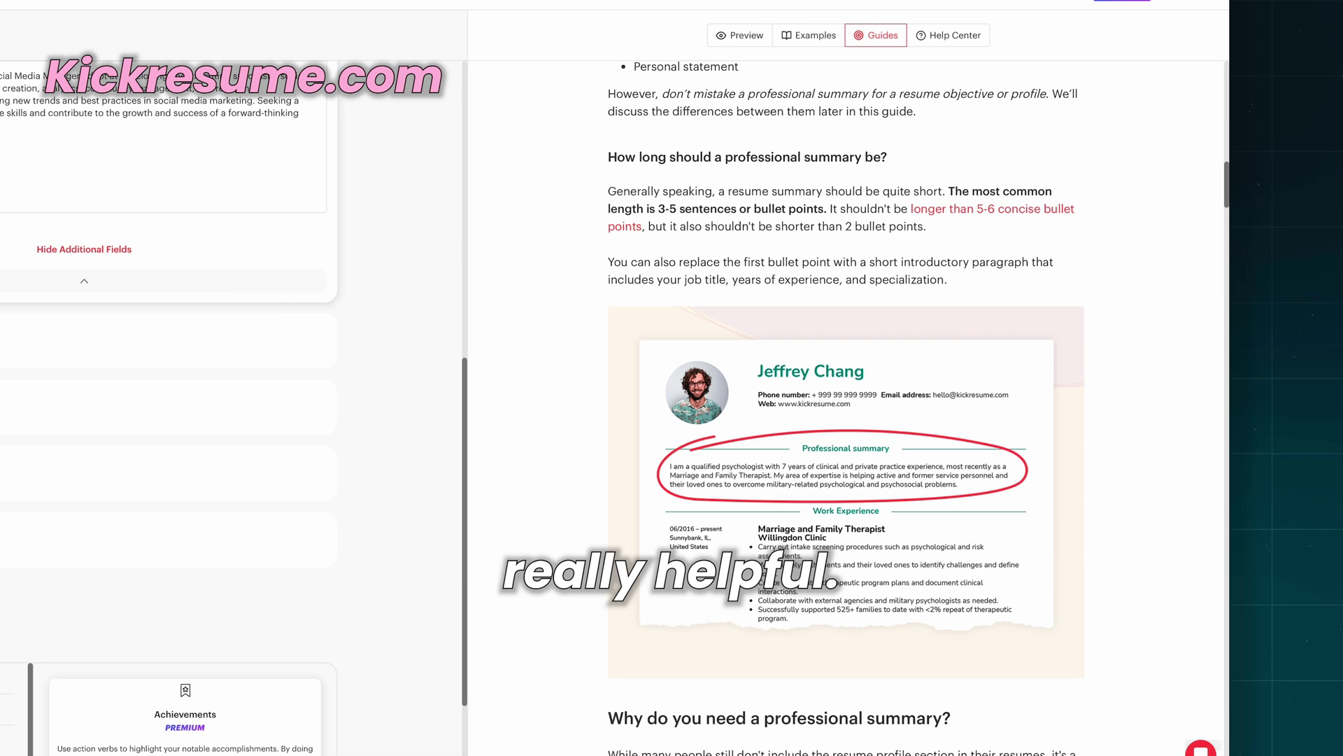
{"action": "scroll", "coordinate": [734, 532], "scroll_direction": "down", "scroll_amount": 1}
{"action": "scroll", "coordinate": [735, 533], "scroll_direction": "down", "scroll_amount": 5}
{"action": "scroll", "coordinate": [735, 532], "scroll_direction": "down", "scroll_amount": 3}
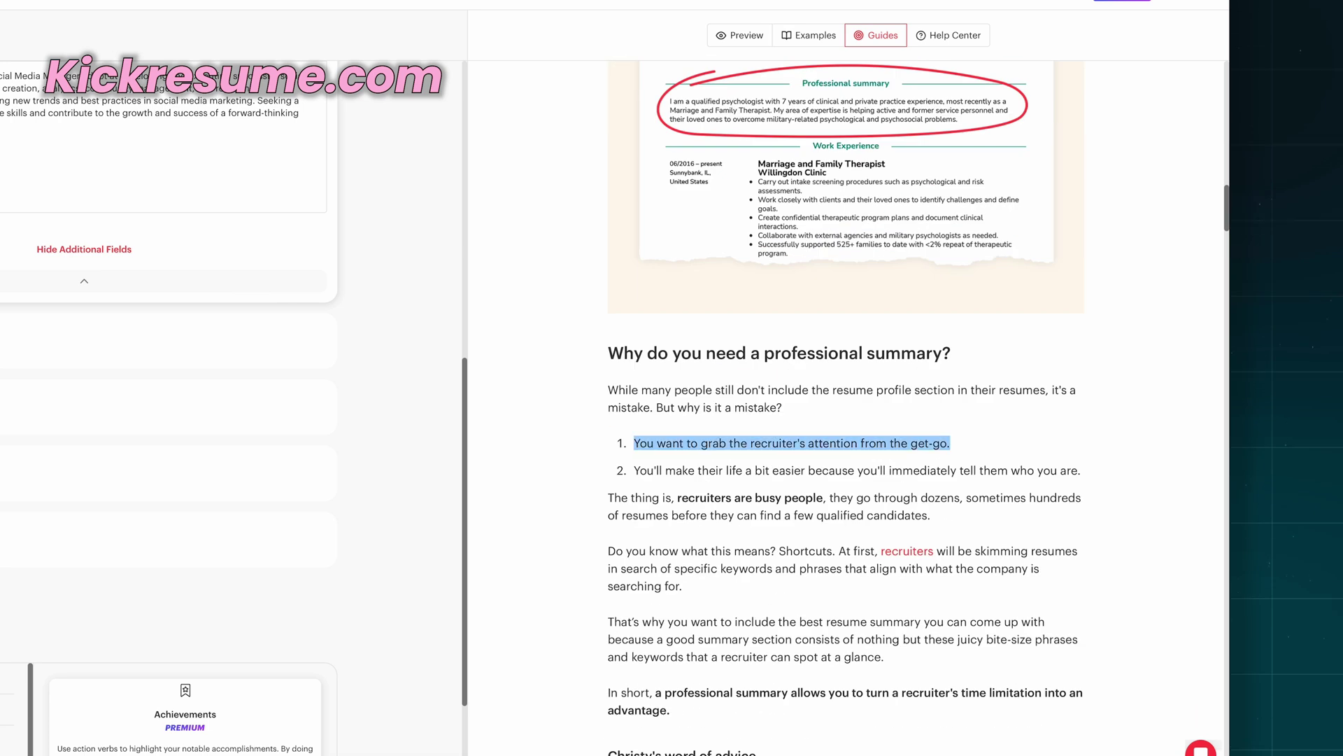
{"action": "scroll", "coordinate": [735, 533], "scroll_direction": "down", "scroll_amount": 2}
{"action": "scroll", "coordinate": [736, 532], "scroll_direction": "down", "scroll_amount": 4}
{"action": "scroll", "coordinate": [735, 533], "scroll_direction": "down", "scroll_amount": 4}
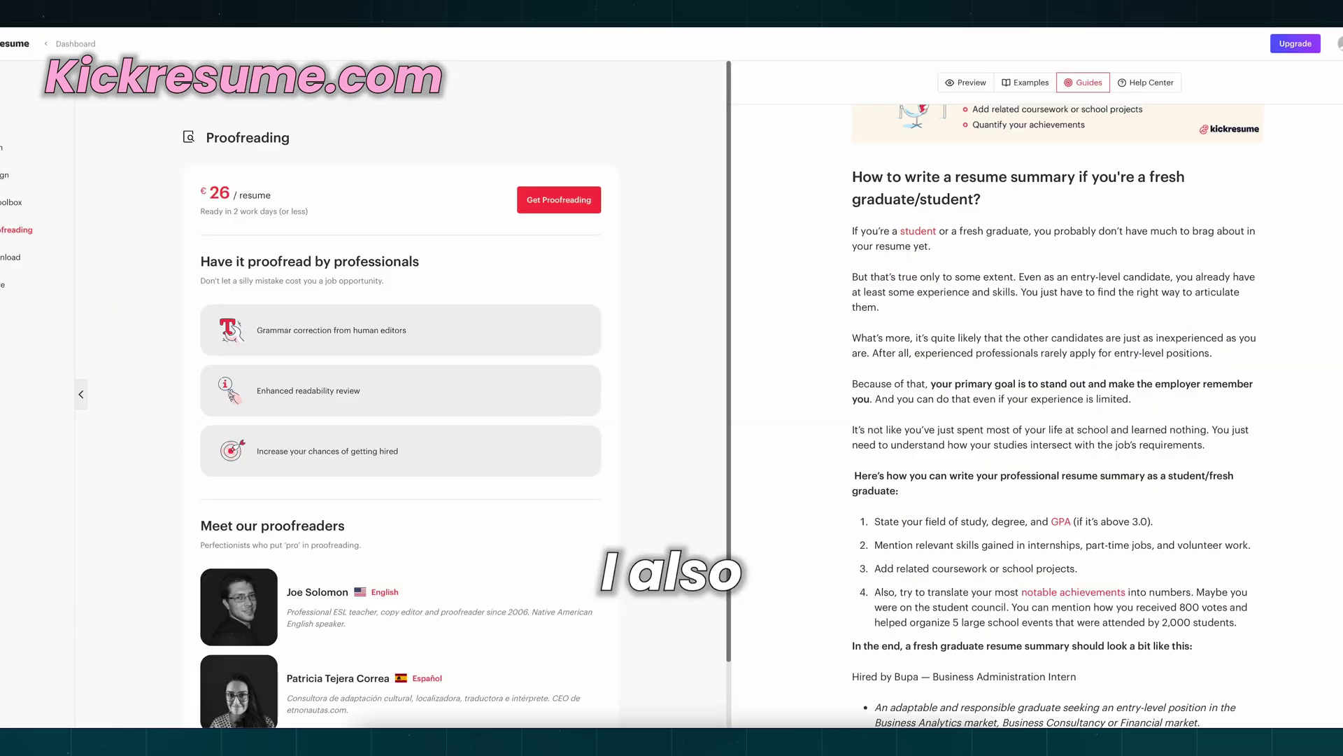
{"action": "scroll", "coordinate": [399, 367], "scroll_direction": "down", "scroll_amount": 1}
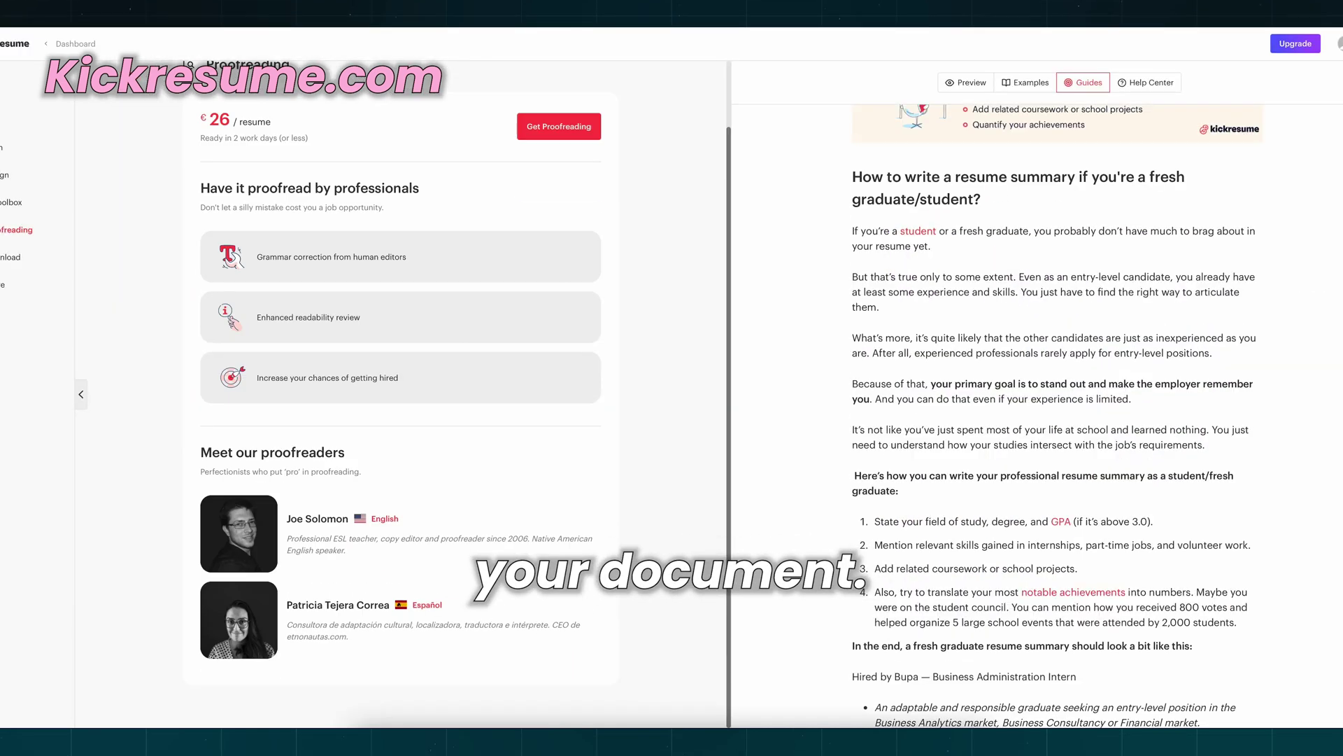